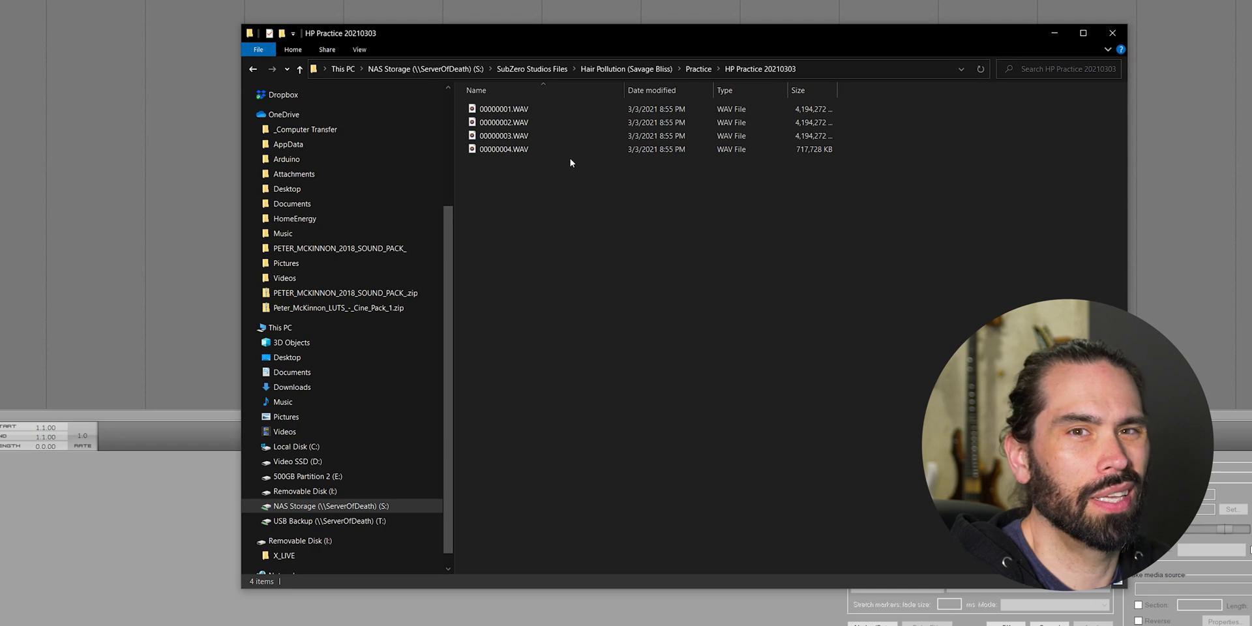
Drop 00000001.WAV and 00000002.WAV into the project back to back on a single track.
click(547, 121)
shift+click(548, 110)
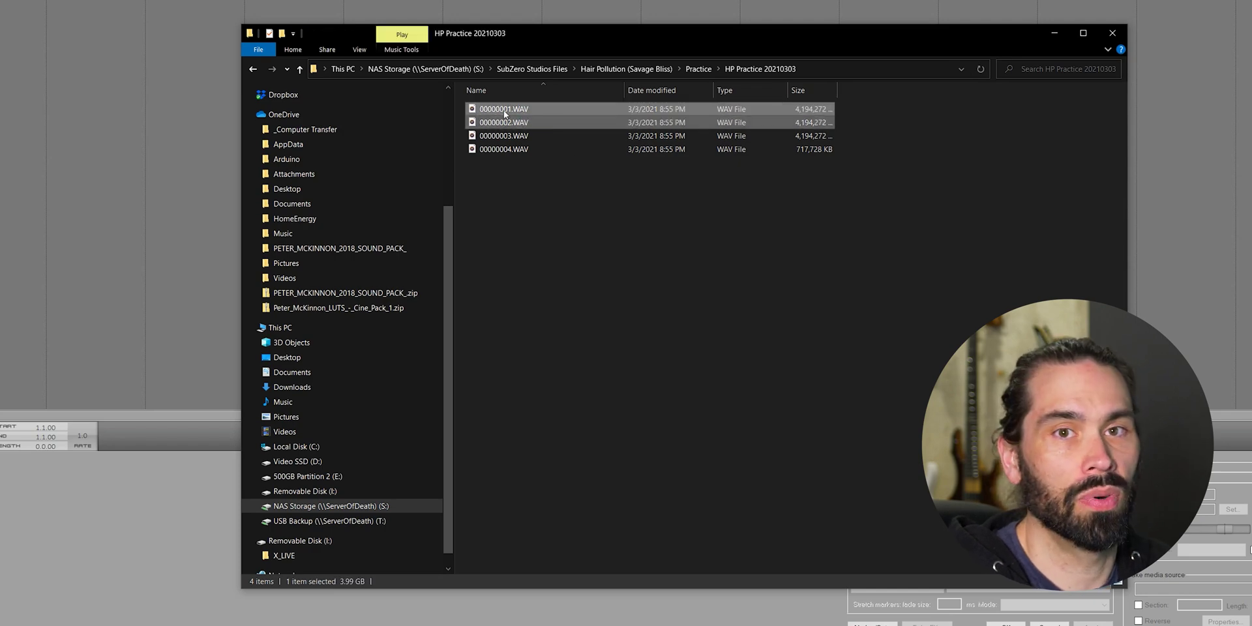
drag(548, 109, 35, 0)
drag(268, 73, 95, 28)
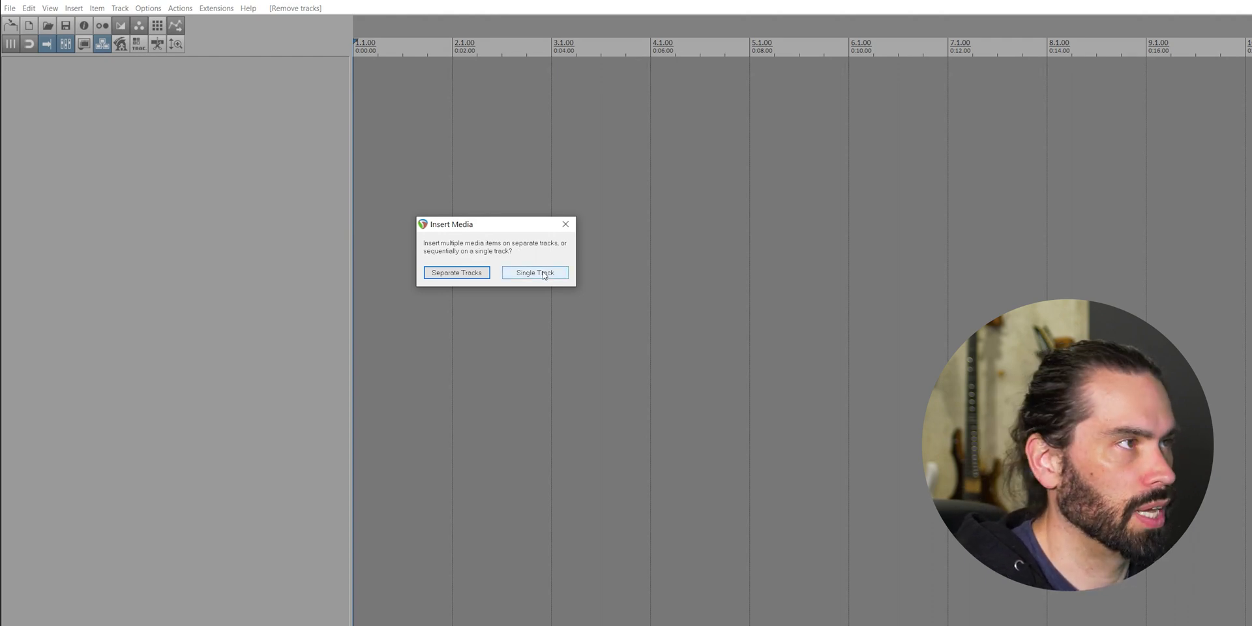
click(543, 274)
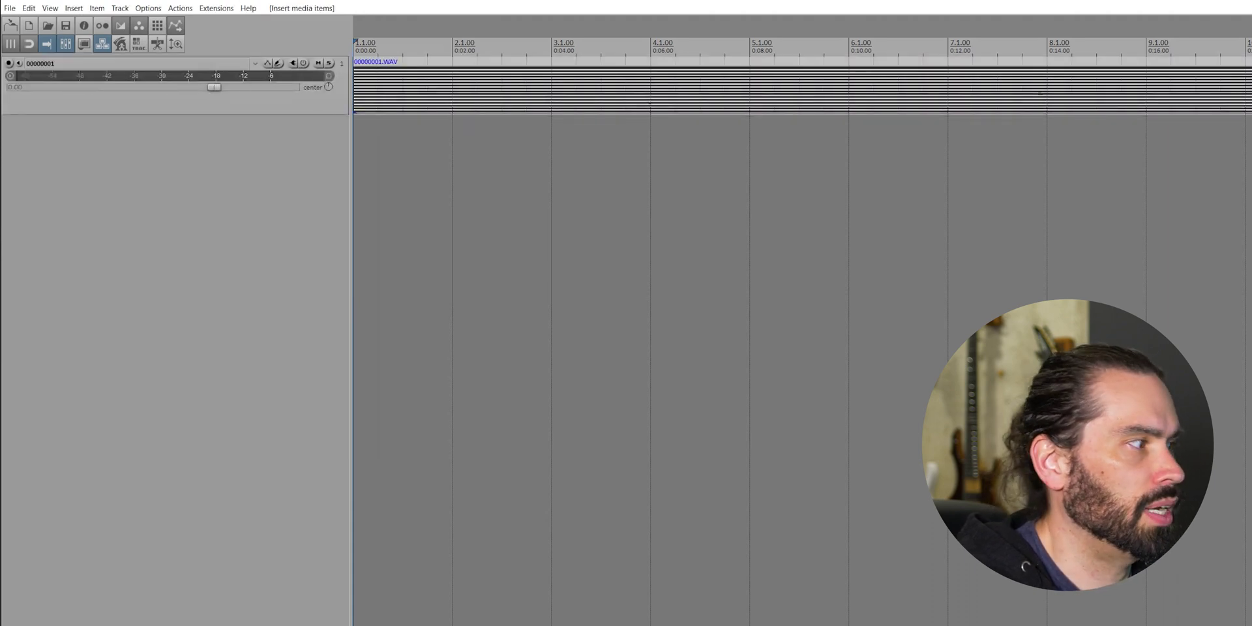
Zoom out to show both recordings and make track 00000001 taller to see its waveforms.
key(minus)
key(minus)
key(minus)
key(minus)
key(minus)
key(minus)
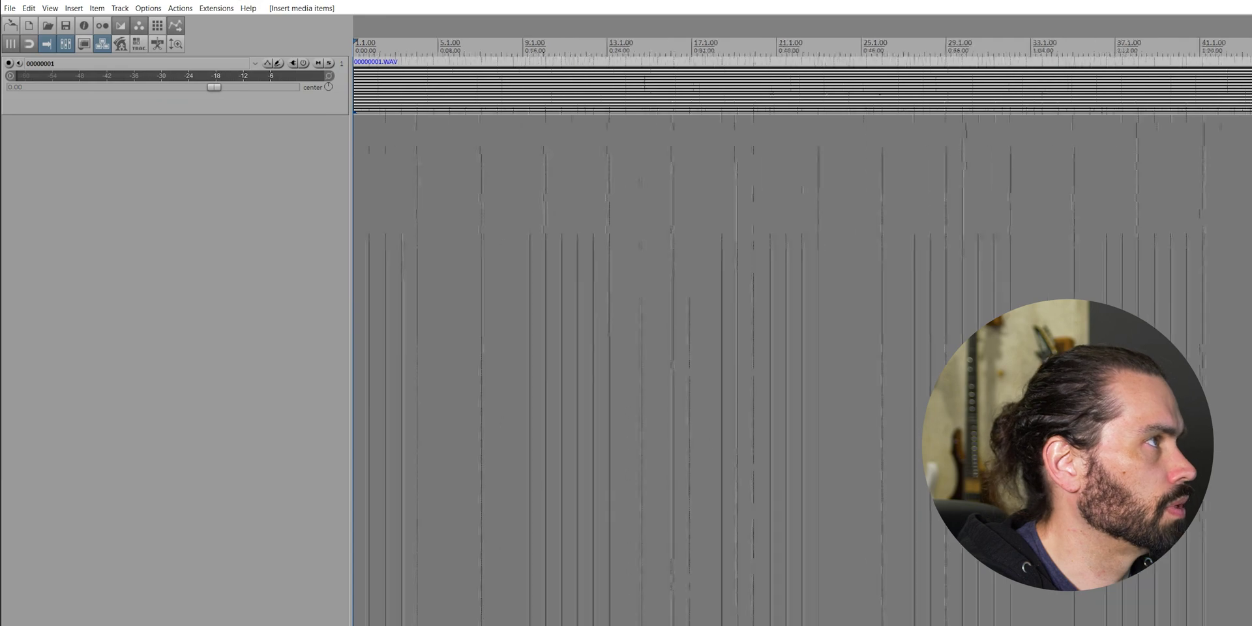
key(minus)
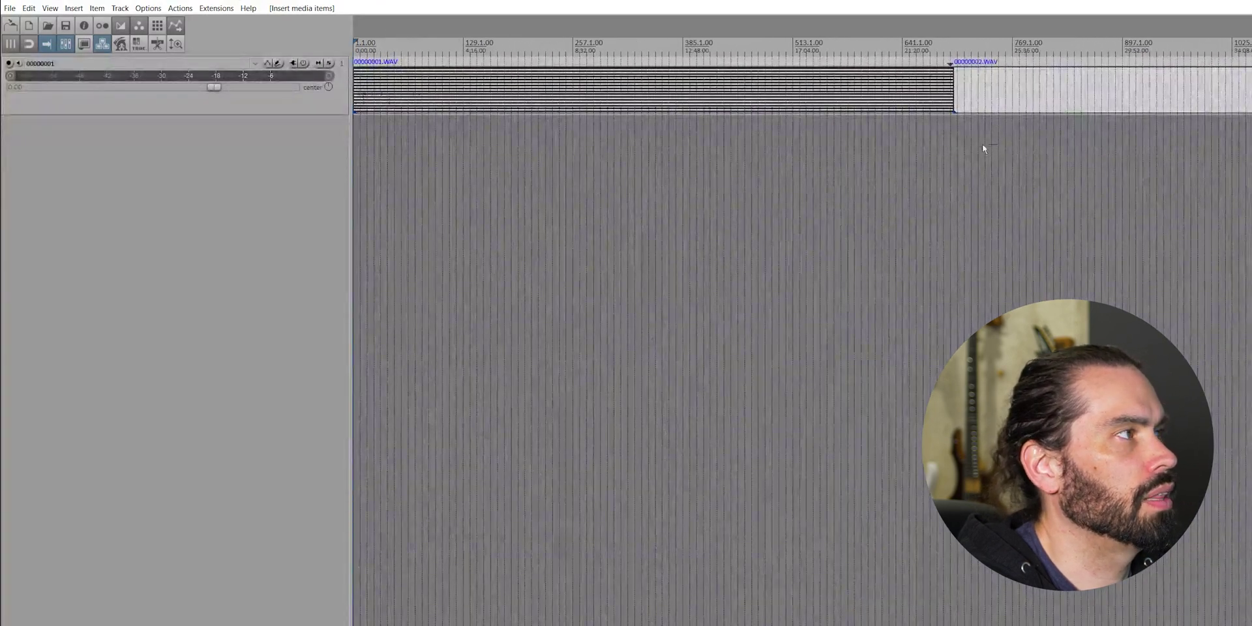
drag(983, 149, 948, 144)
drag(983, 105, 978, 117)
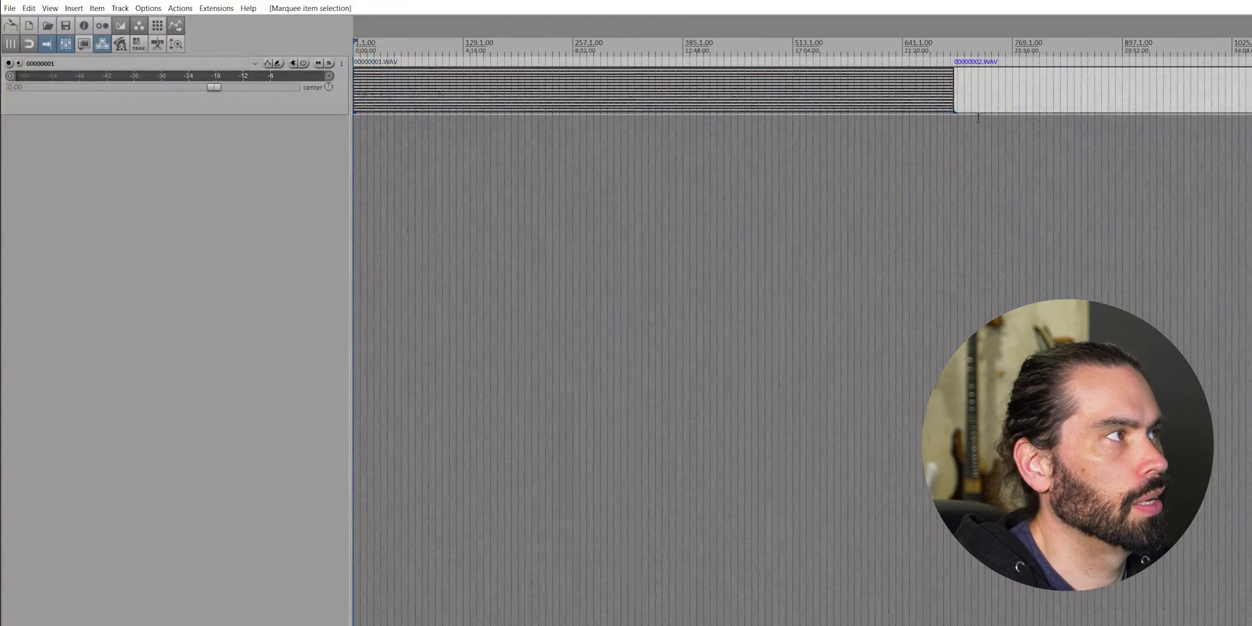
click(984, 122)
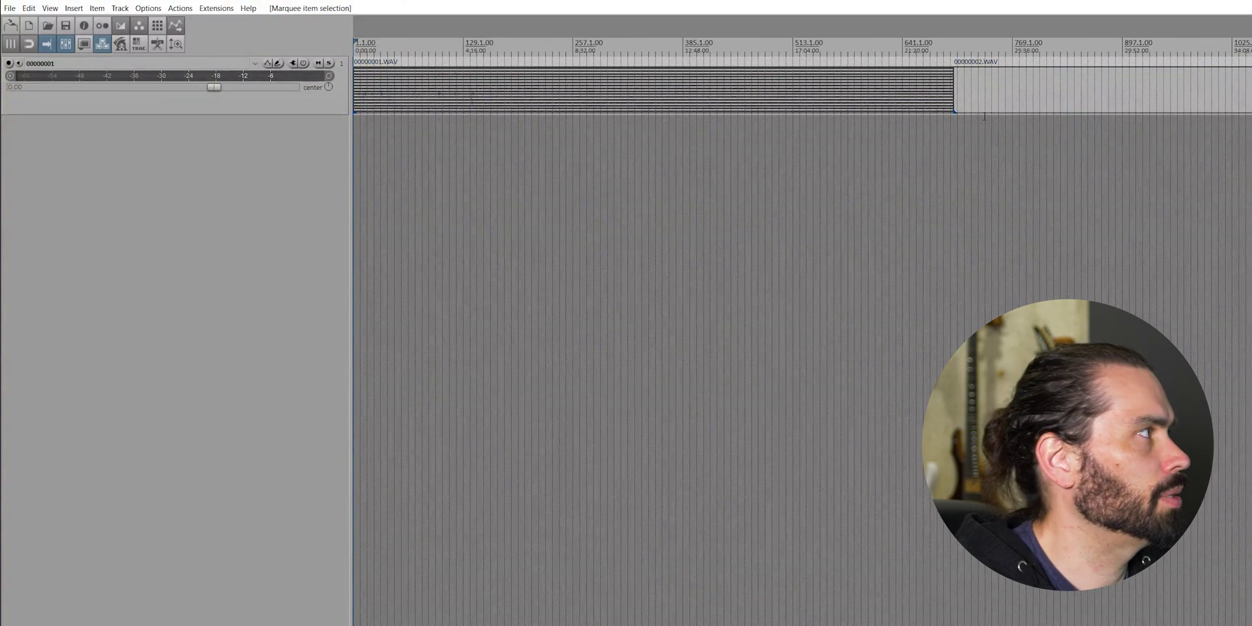
drag(292, 114, 258, 585)
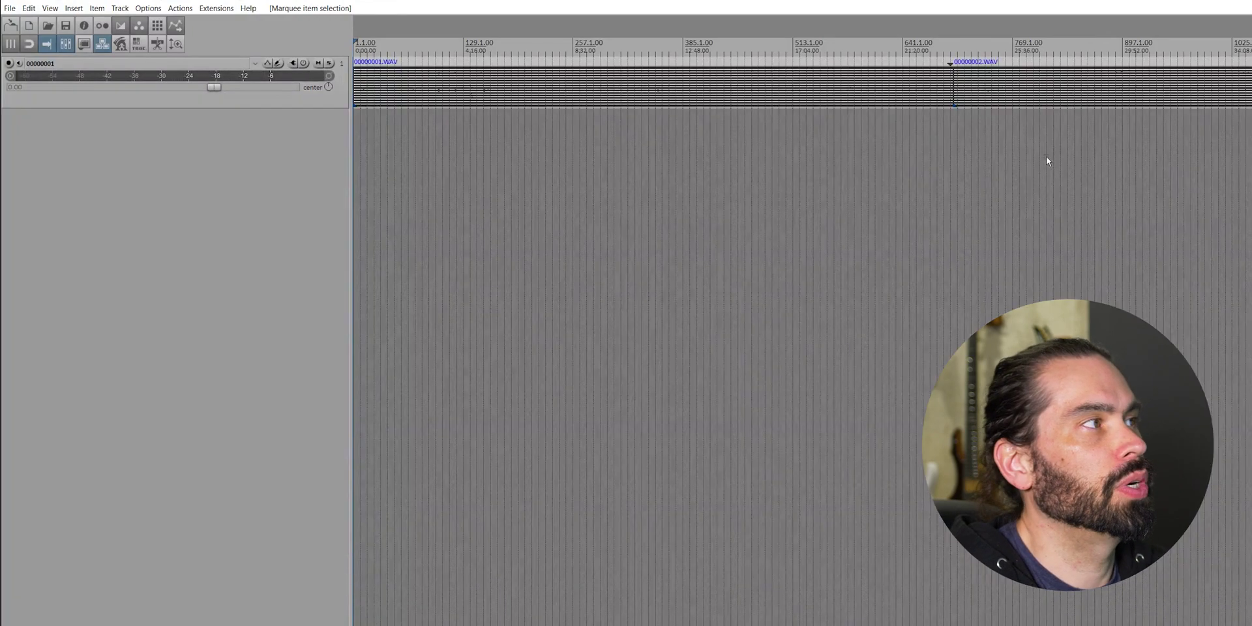
drag(1048, 160, 888, 83)
Explode both multichannel recordings into per-channel items from the items' Explode/Implode menu.
right_click(887, 84)
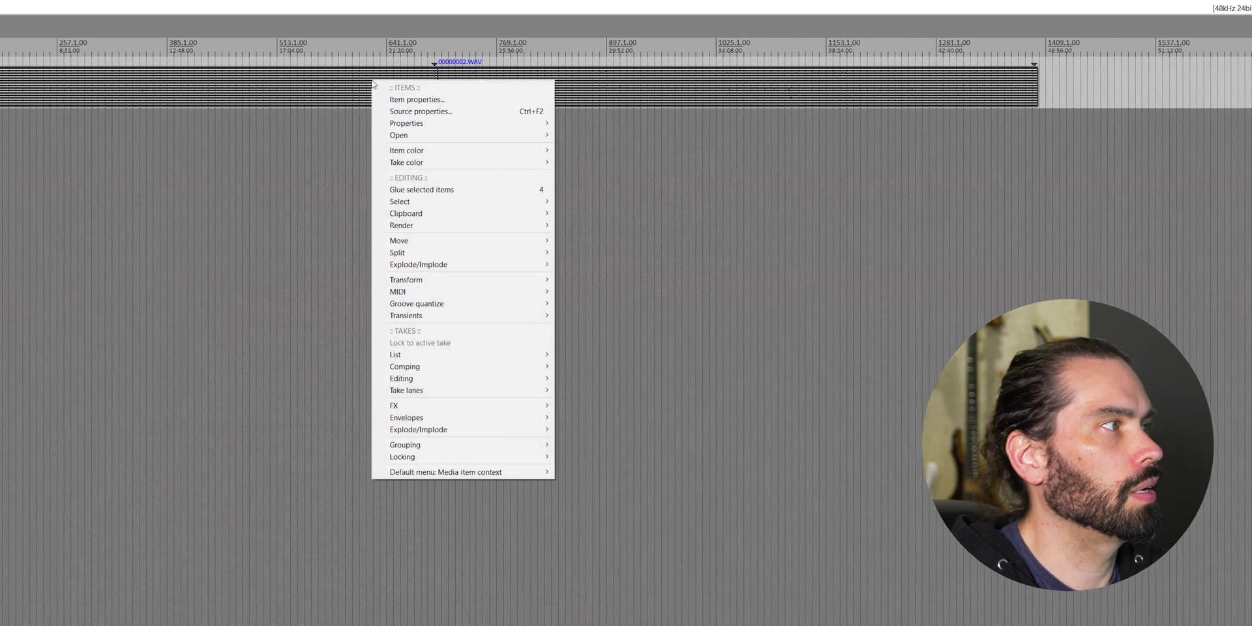
mouse_move(981, 271)
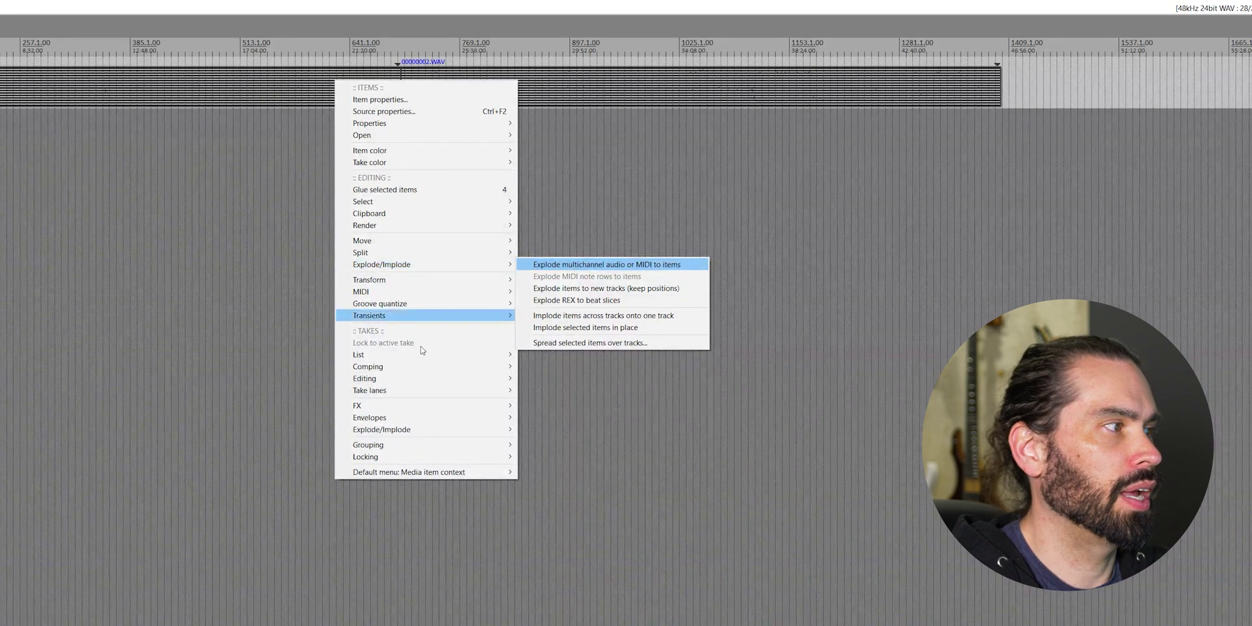
mouse_move(472, 473)
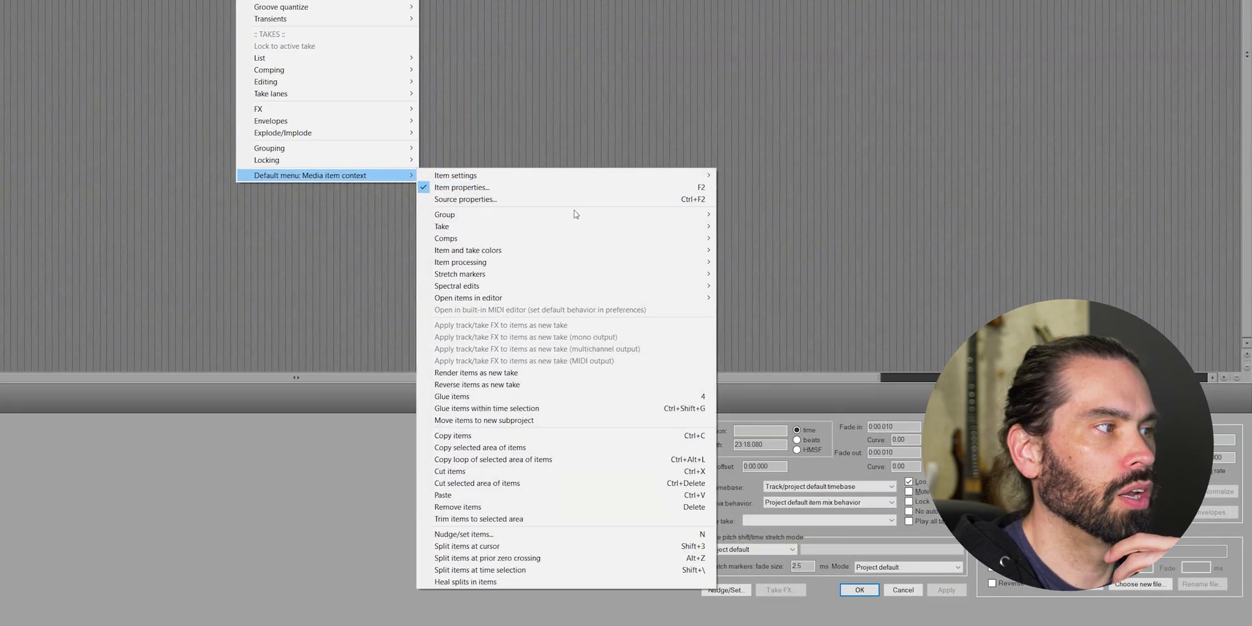
mouse_move(559, 261)
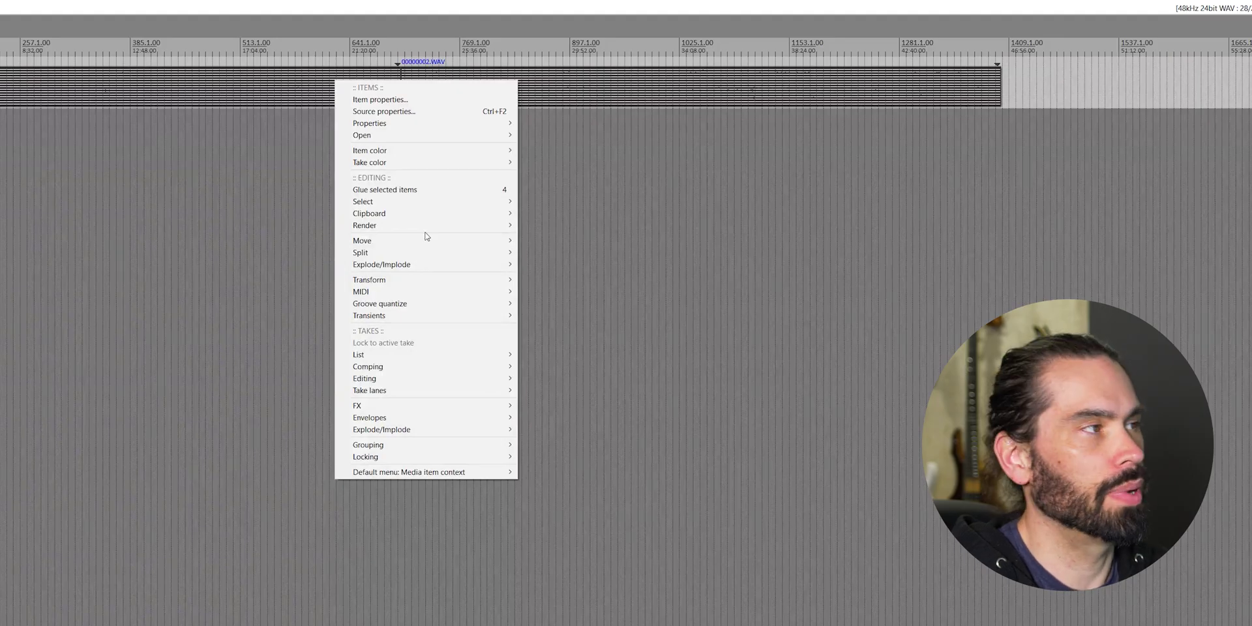
mouse_move(447, 265)
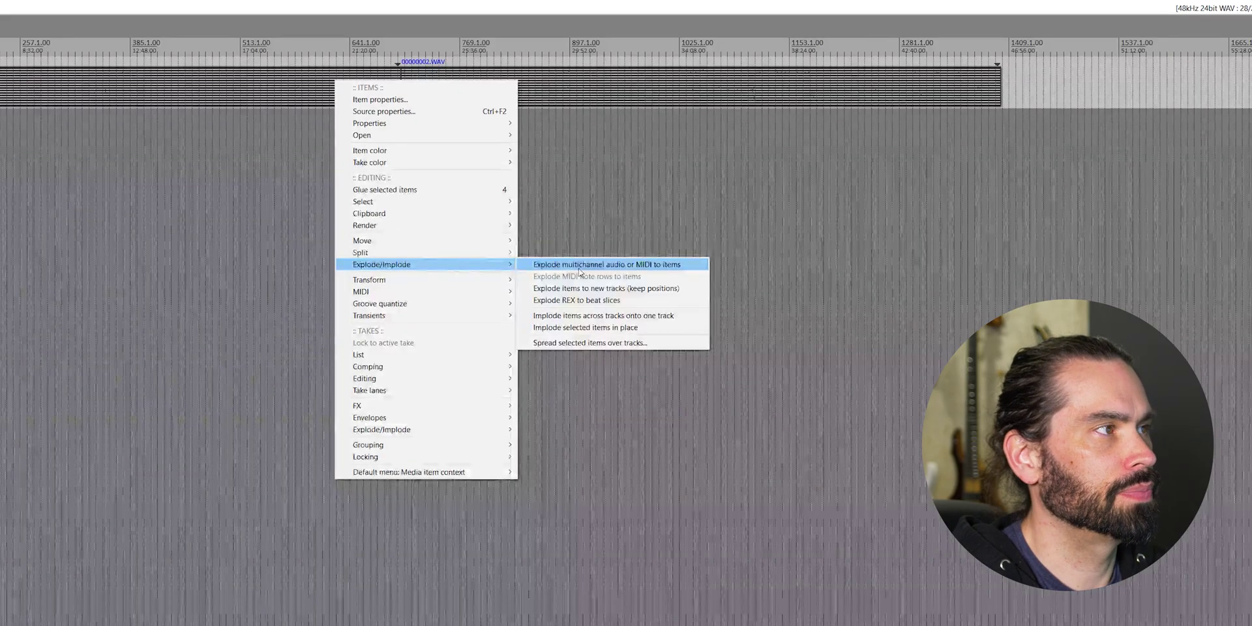
click(579, 266)
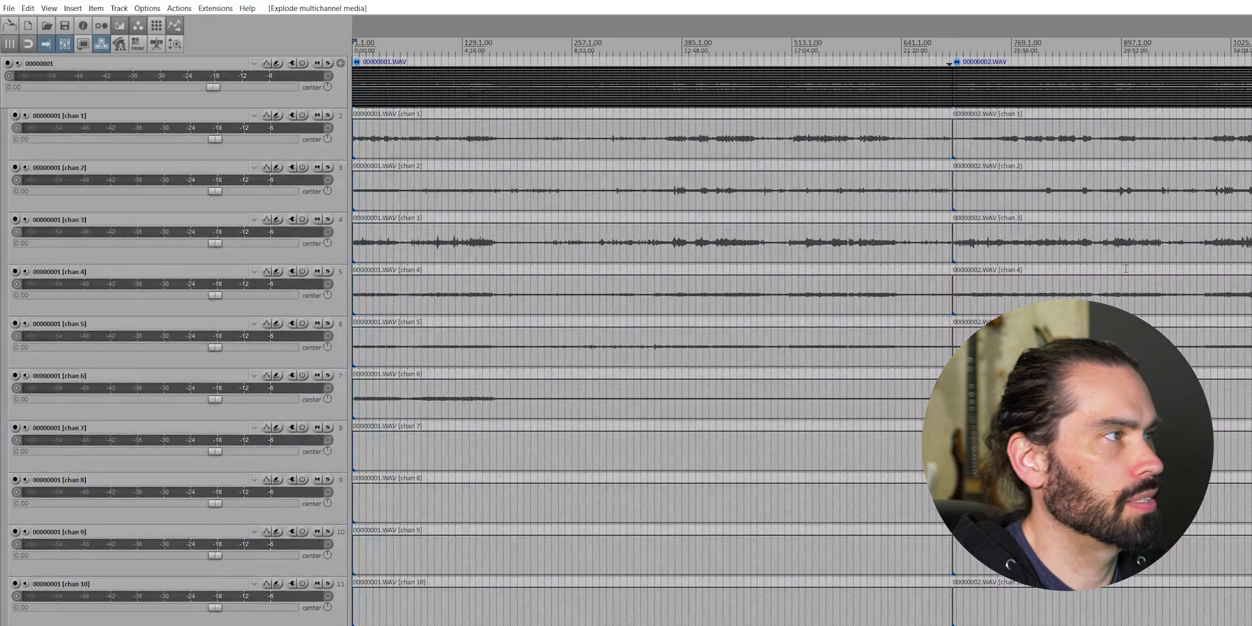
Shrink track heights so all 16 chan tracks fit, then select and rearrange the channel tracks.
scroll(652, 327, down, 5)
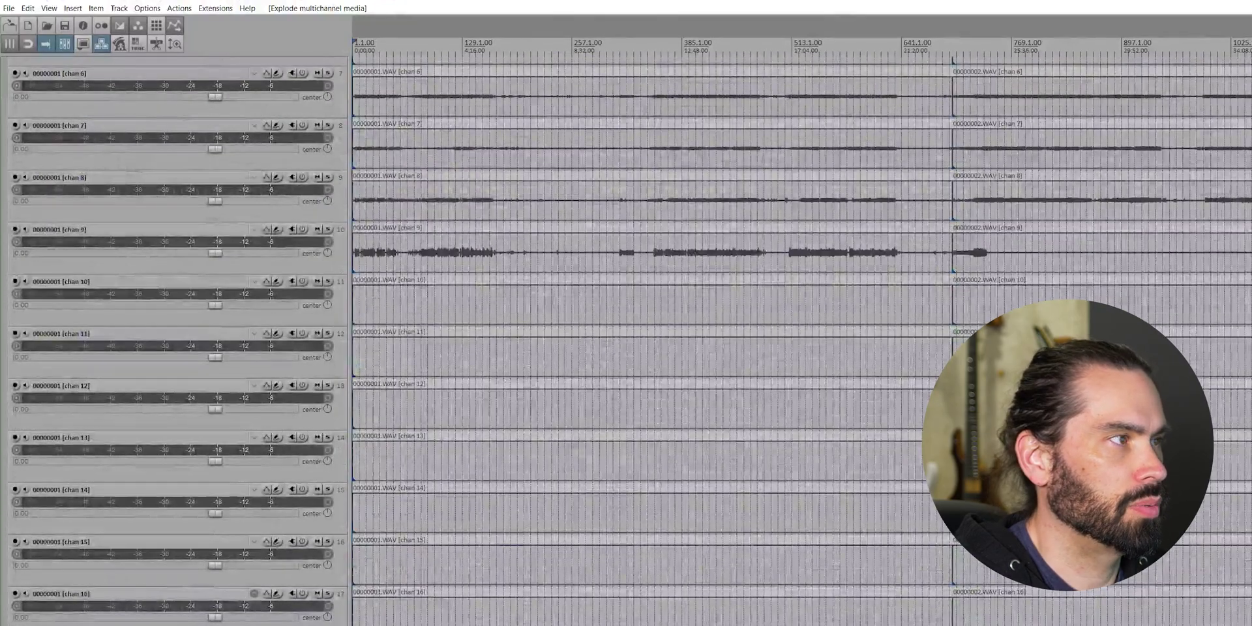
key(Page_Down)
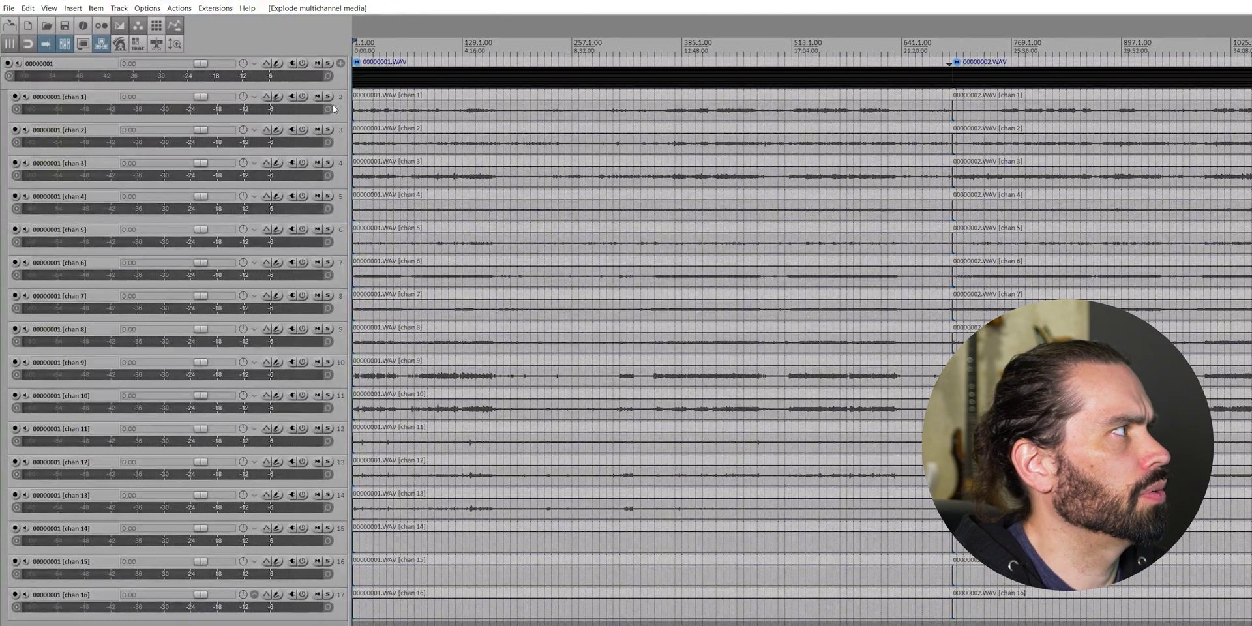
drag(342, 77, 436, 81)
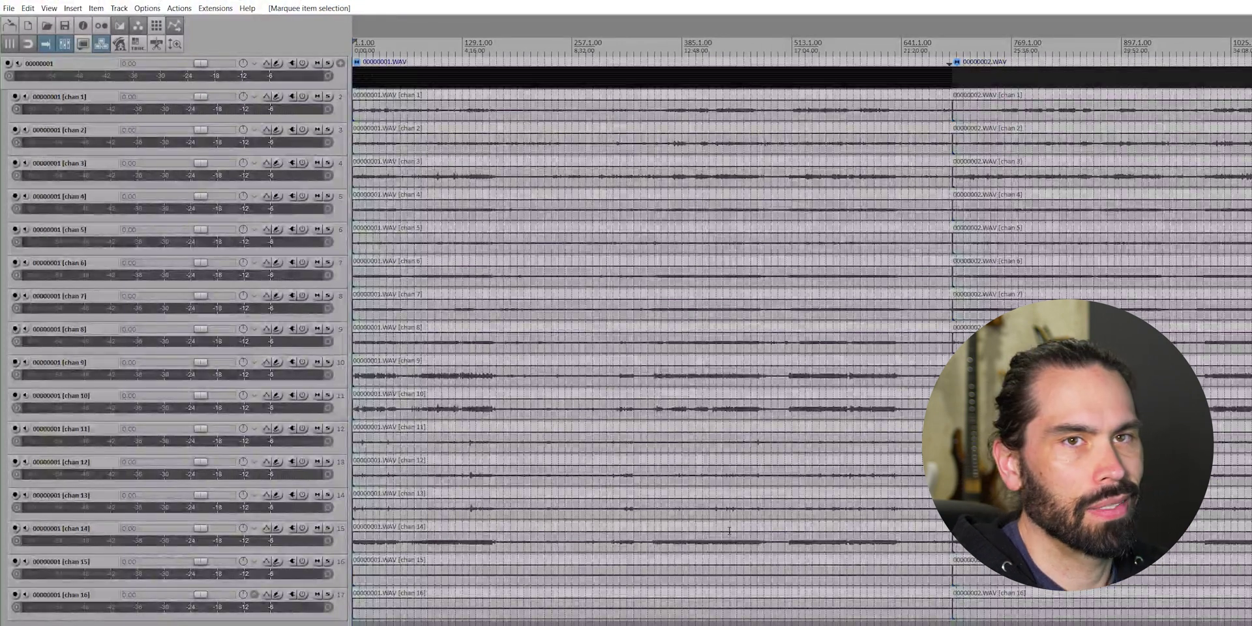
drag(332, 126, 336, 127)
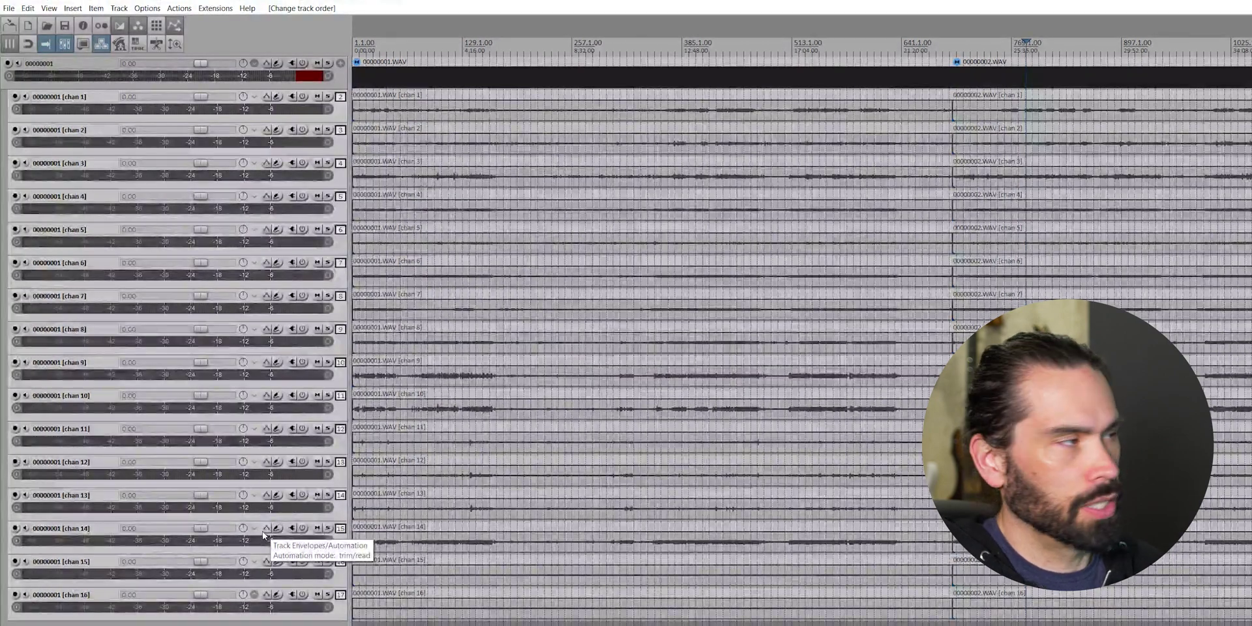
click(897, 125)
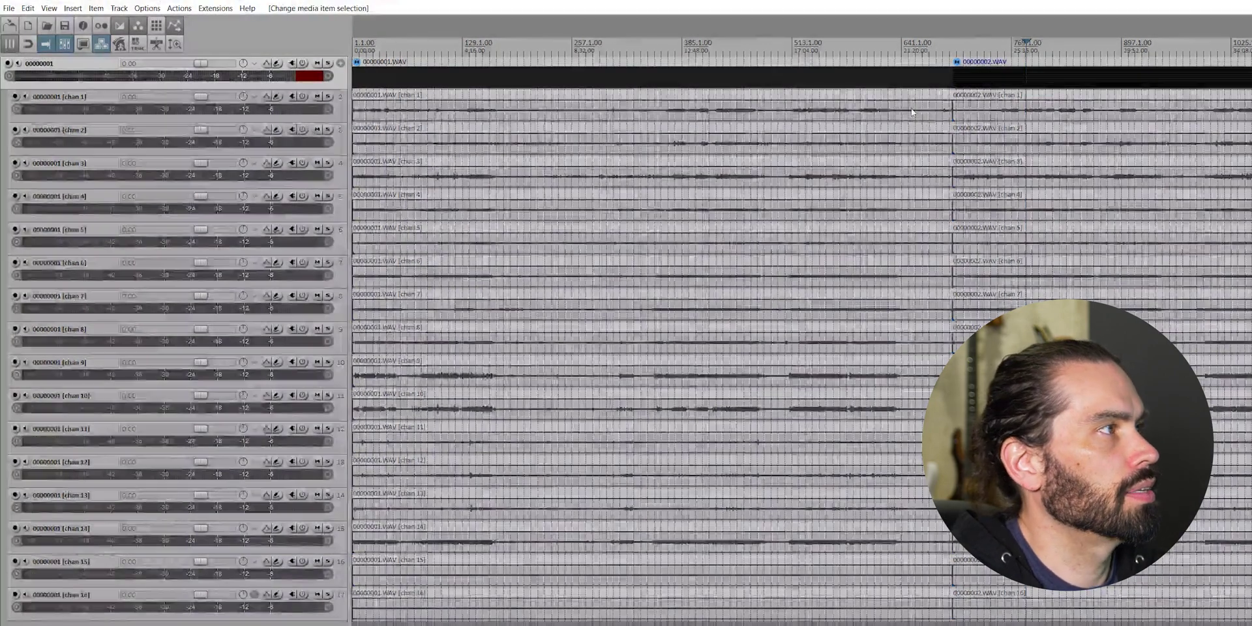
Select all media items with Ctrl+A and open a new empty project tab.
drag(1012, 107, 887, 115)
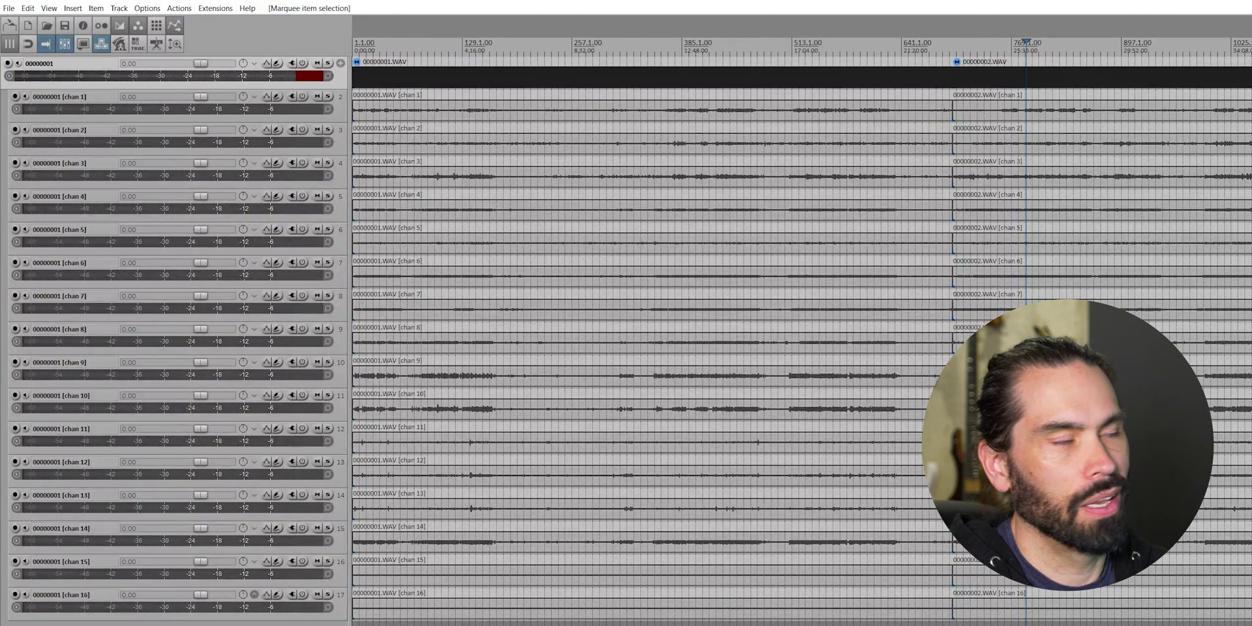
key(ctrl+a)
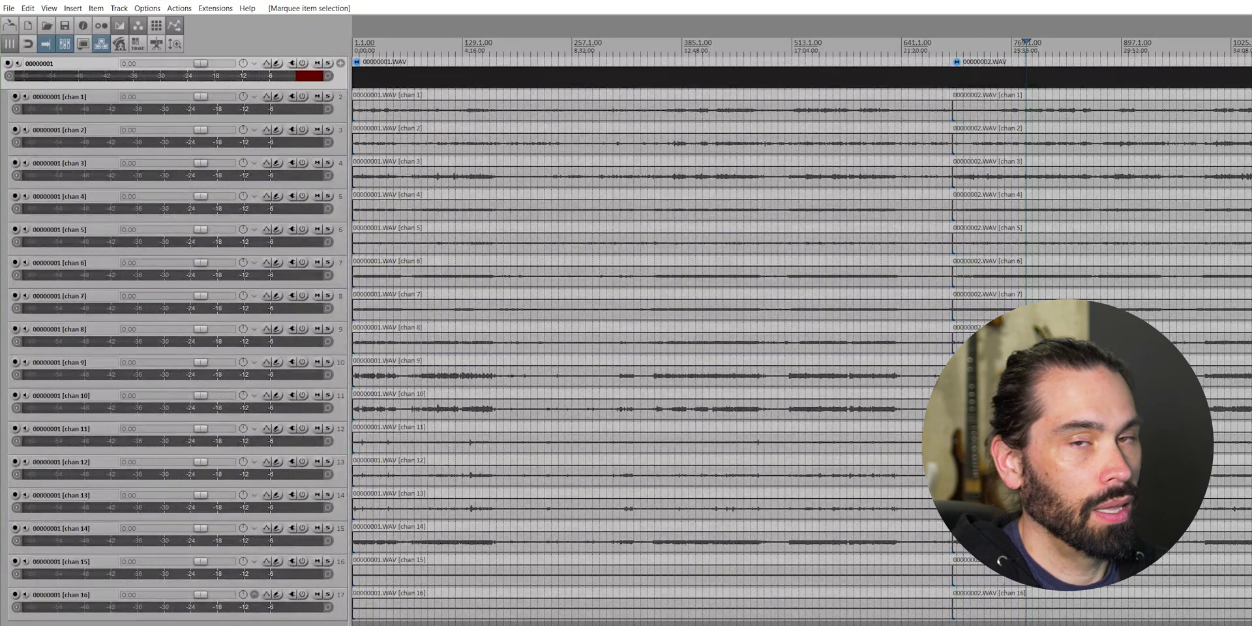
click(17, 29)
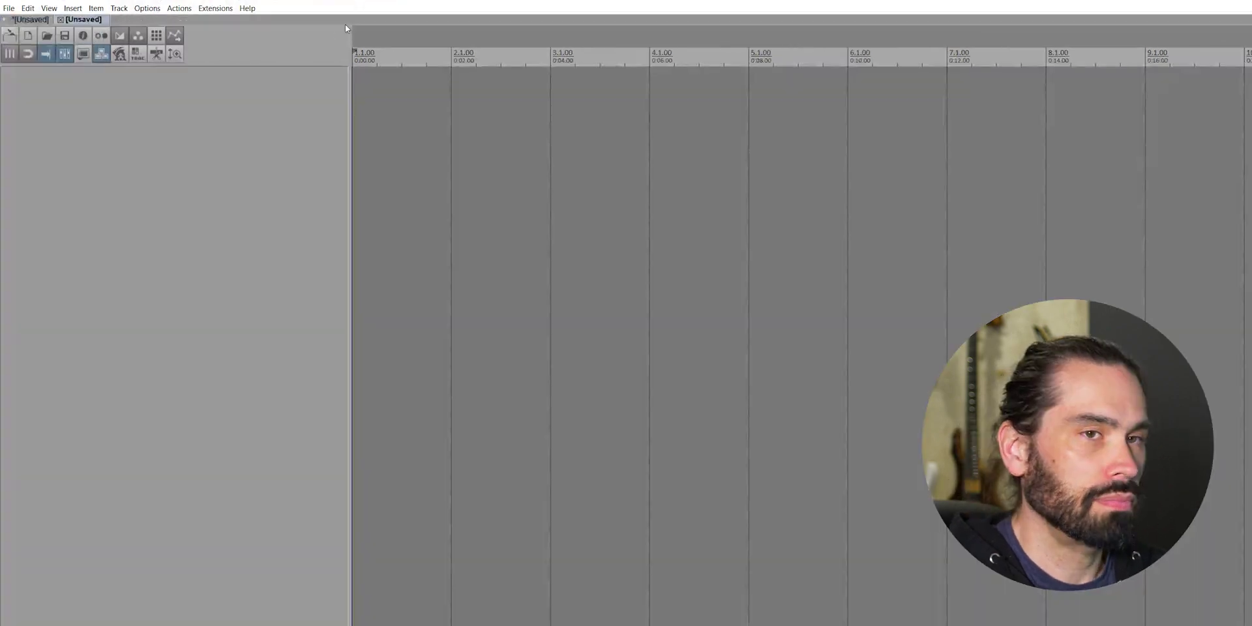
Load the HP_Practice_Template_202009 project template and scroll through its named tracks.
click(10, 8)
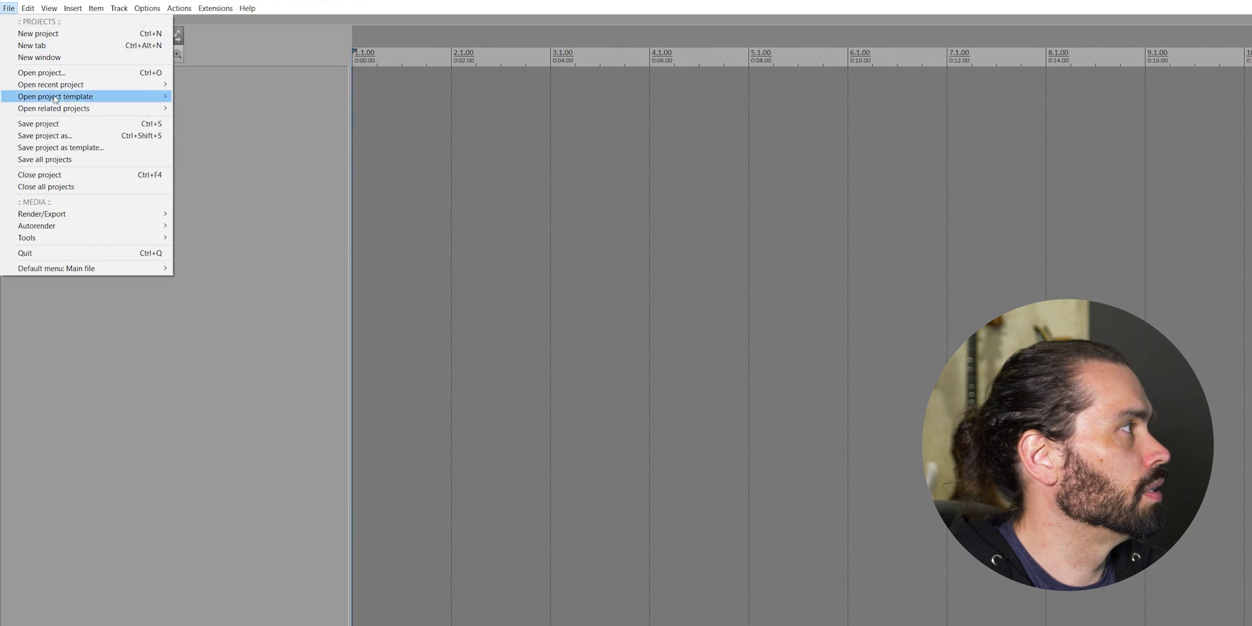
mouse_move(60, 97)
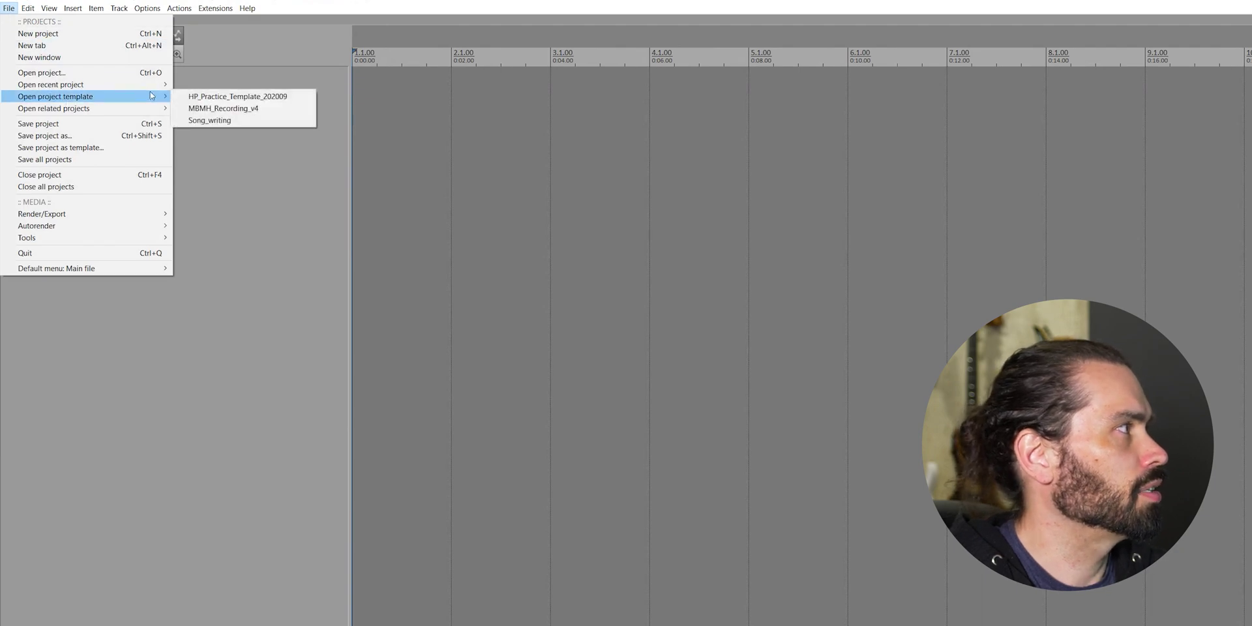
click(193, 97)
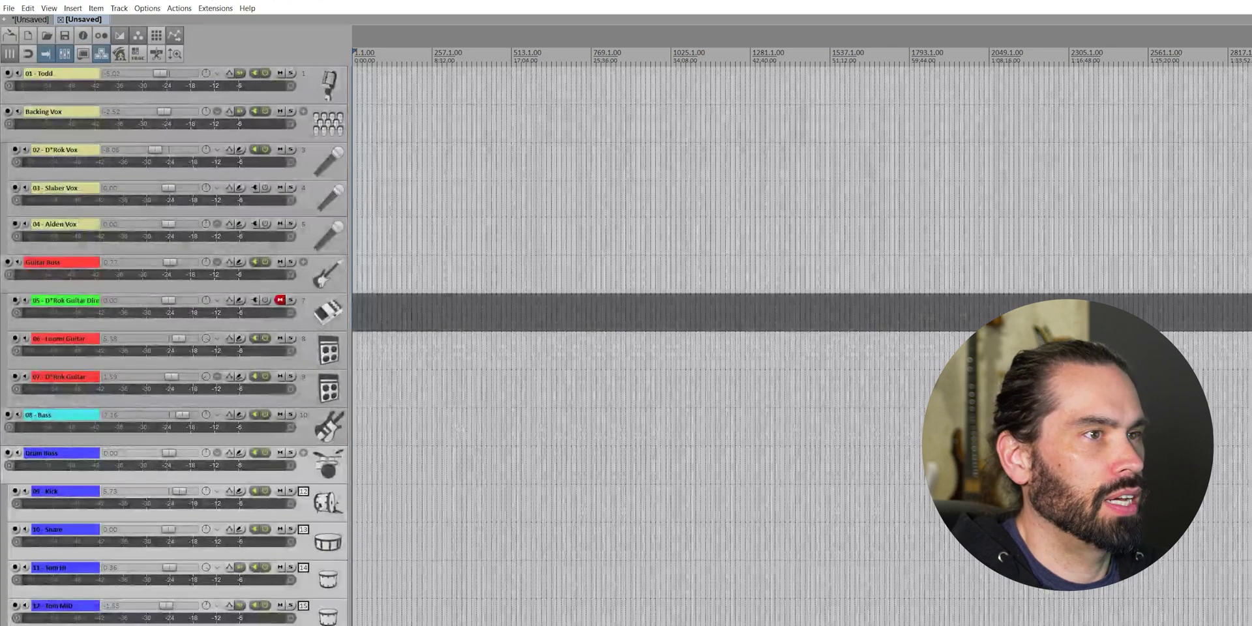
scroll(176, 346, down, 5)
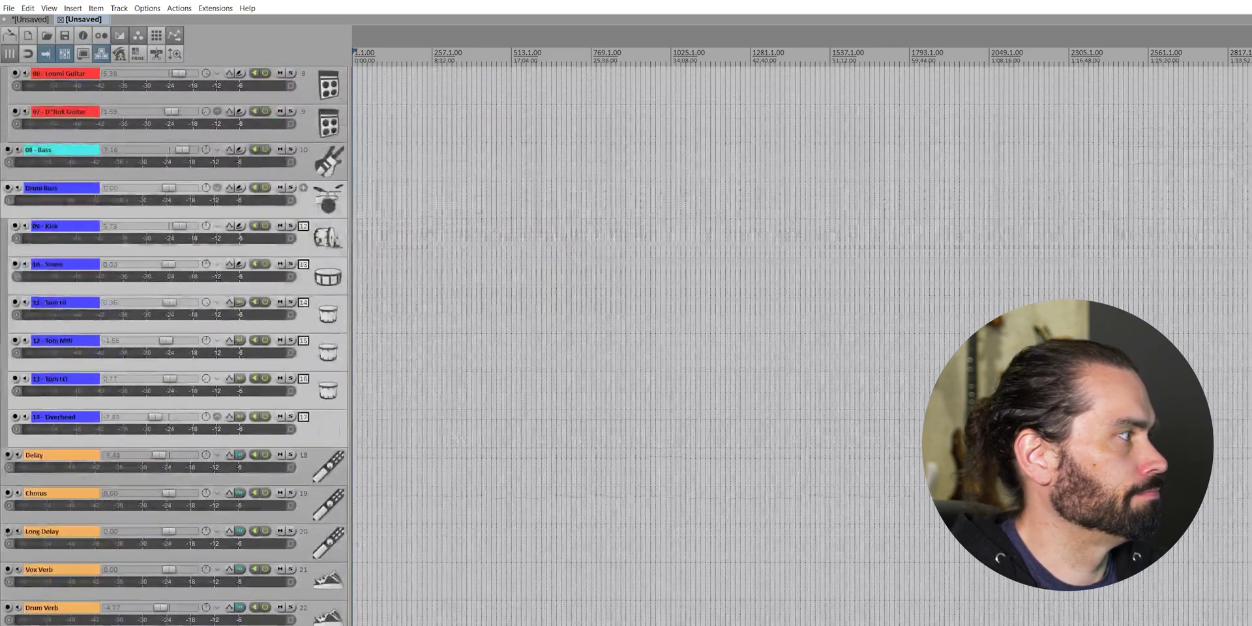
scroll(772, 107, up, 5)
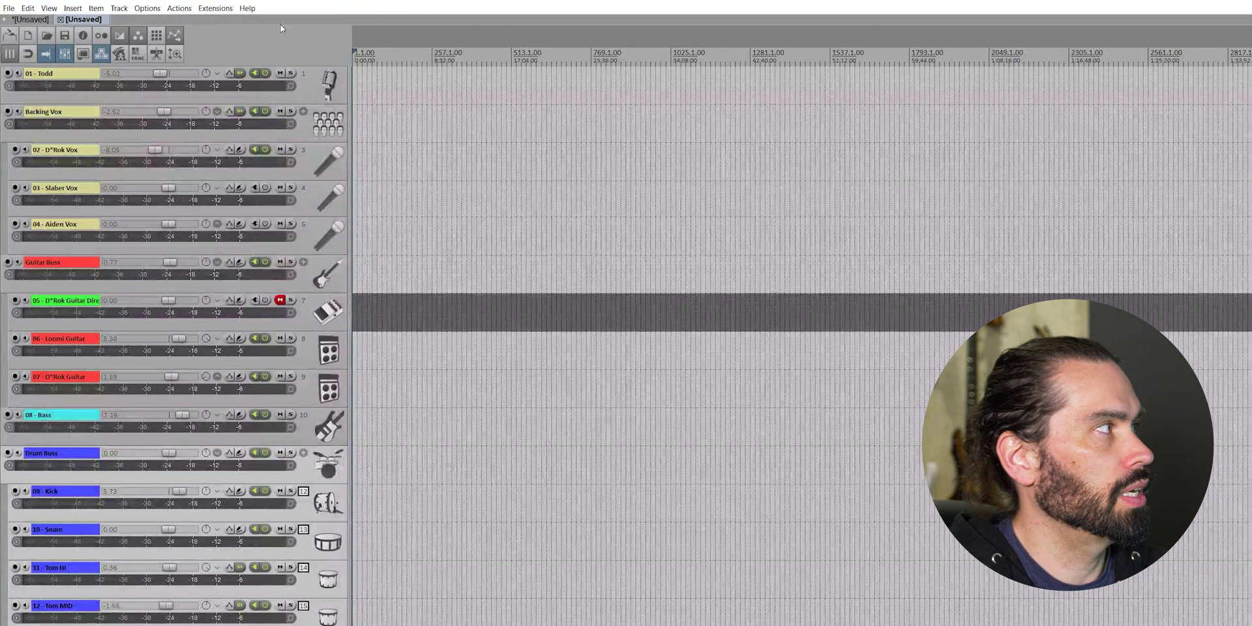
Copy tracks chan 1–16 from the recording tab and paste them above 01 - Todd in the template.
click(35, 19)
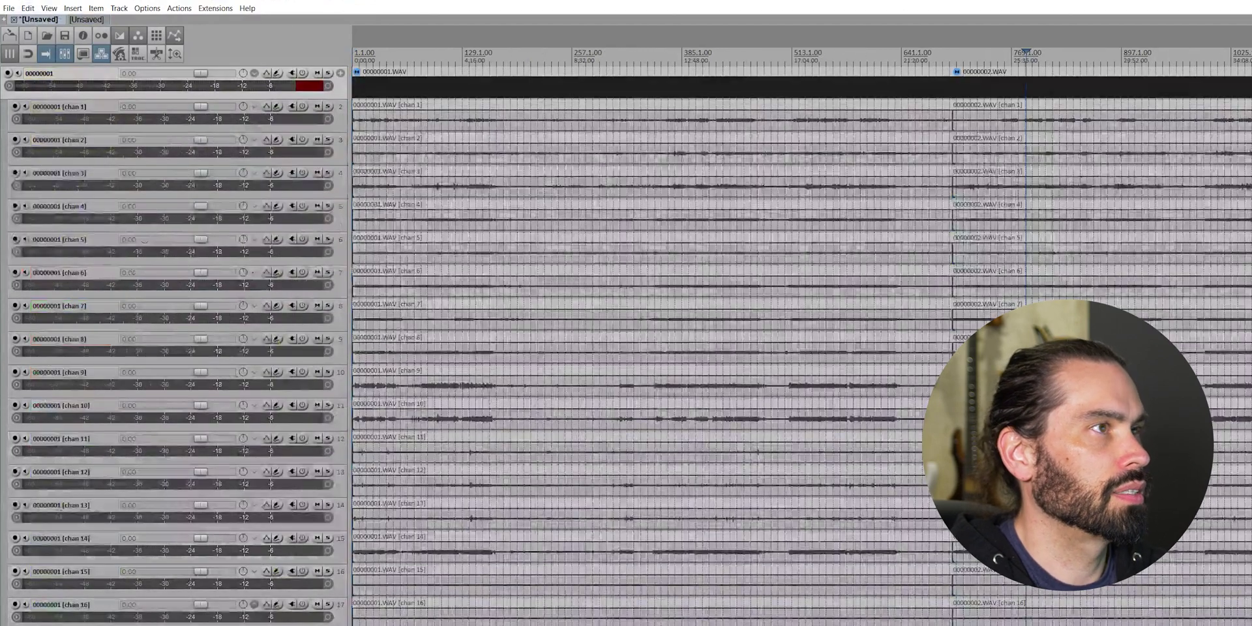
click(337, 122)
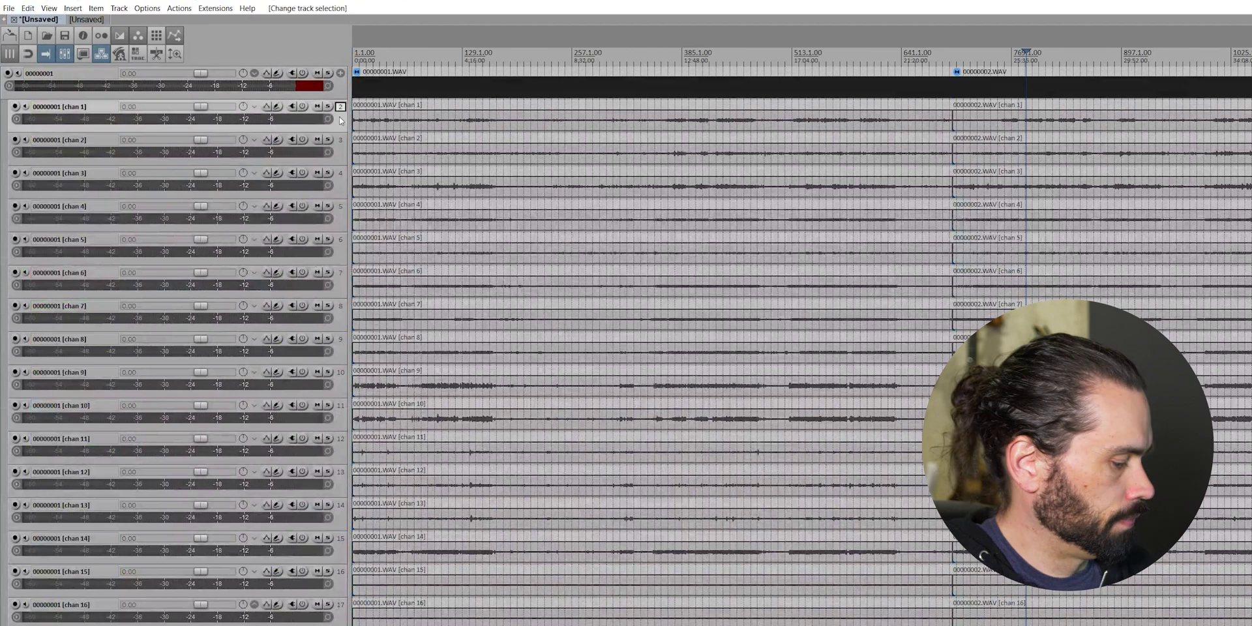
shift+click(344, 617)
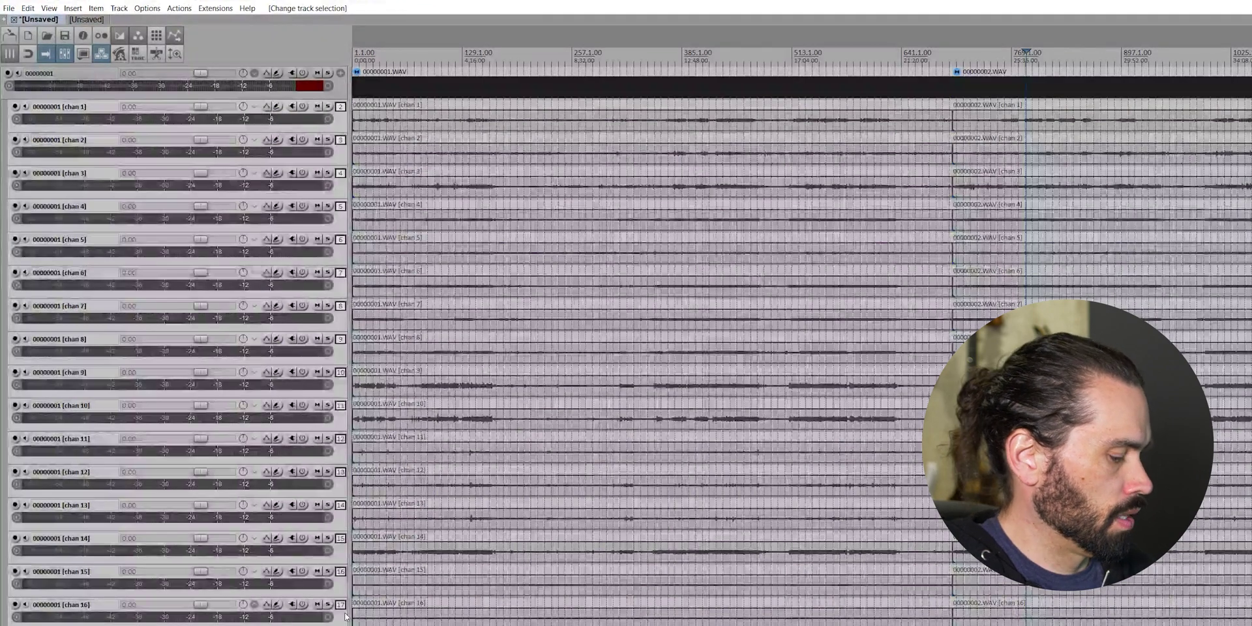
click(91, 19)
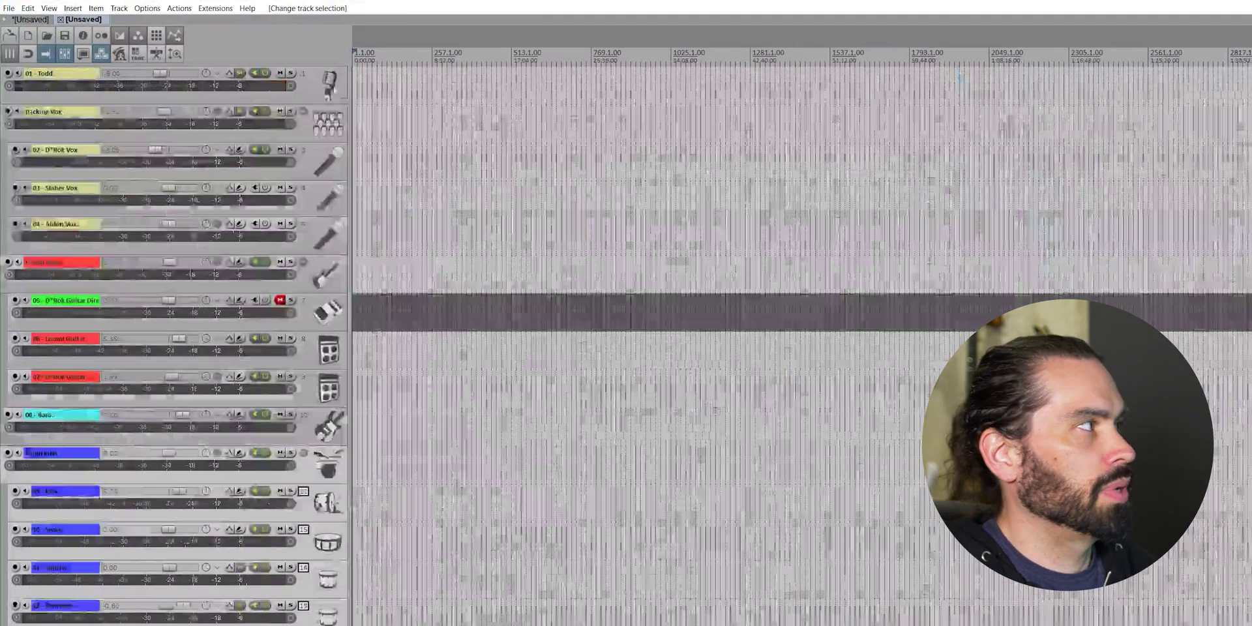
key(ctrl+v)
drag(337, 144, 338, 68)
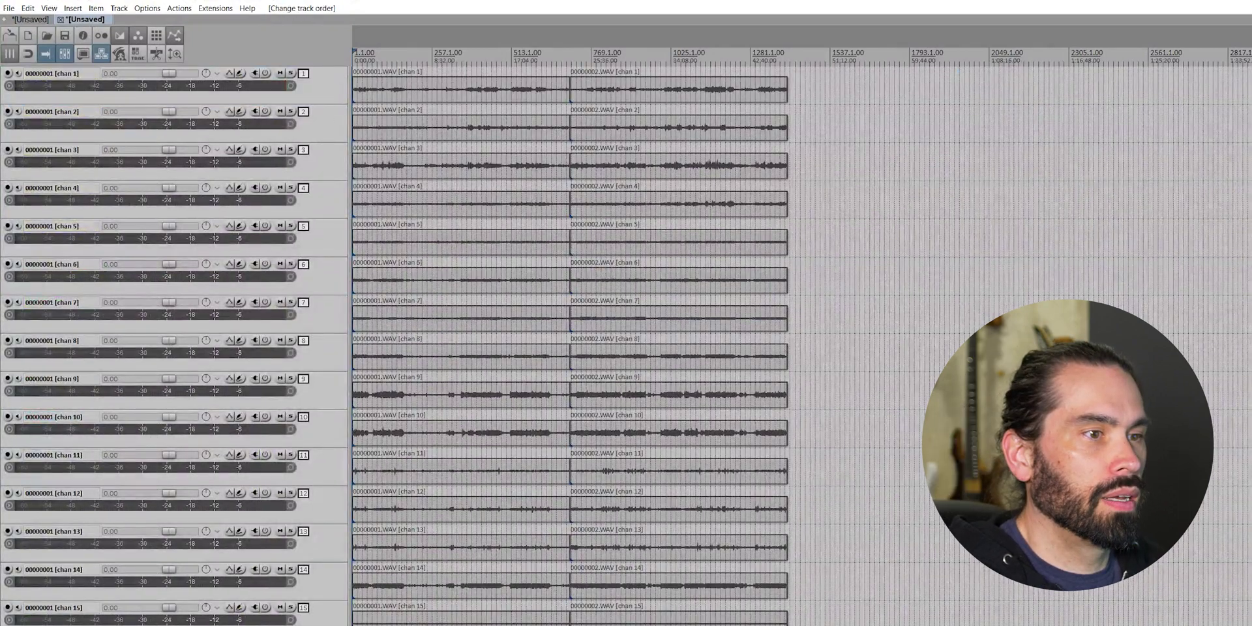
Shrink the tracks to fit and delete the unused chan 5, chan 15 and chan 16 tracks.
key(Page_Down)
key(Page_Down)
key(Page_Down)
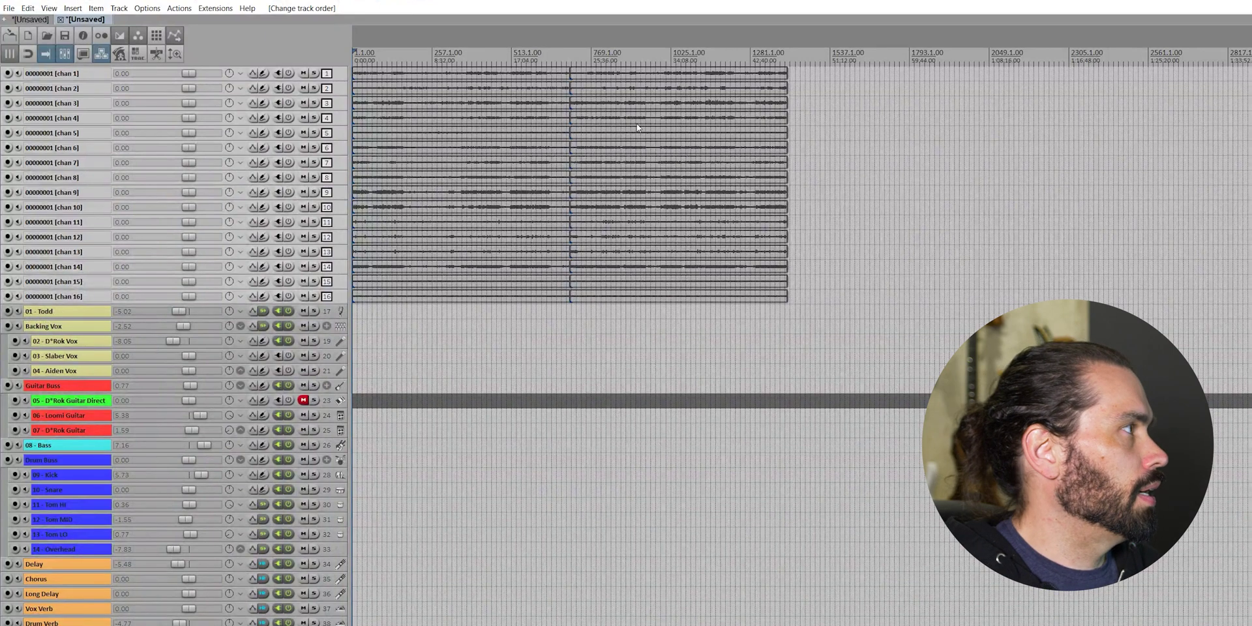
click(333, 134)
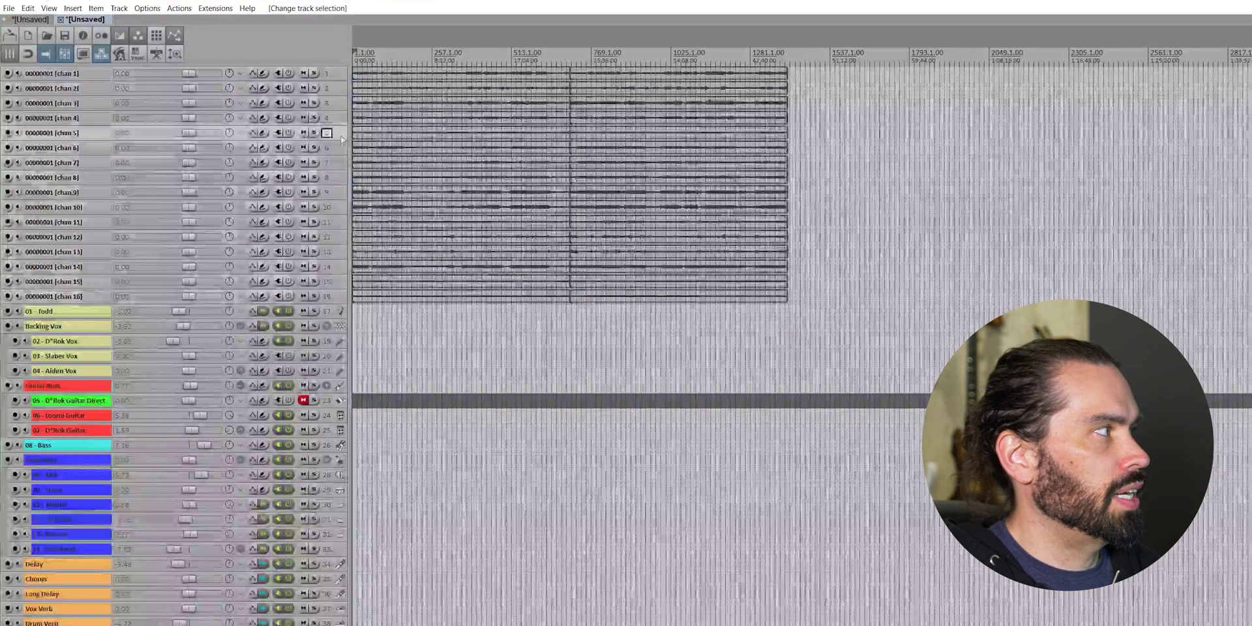
ctrl+click(331, 281)
ctrl+click(330, 296)
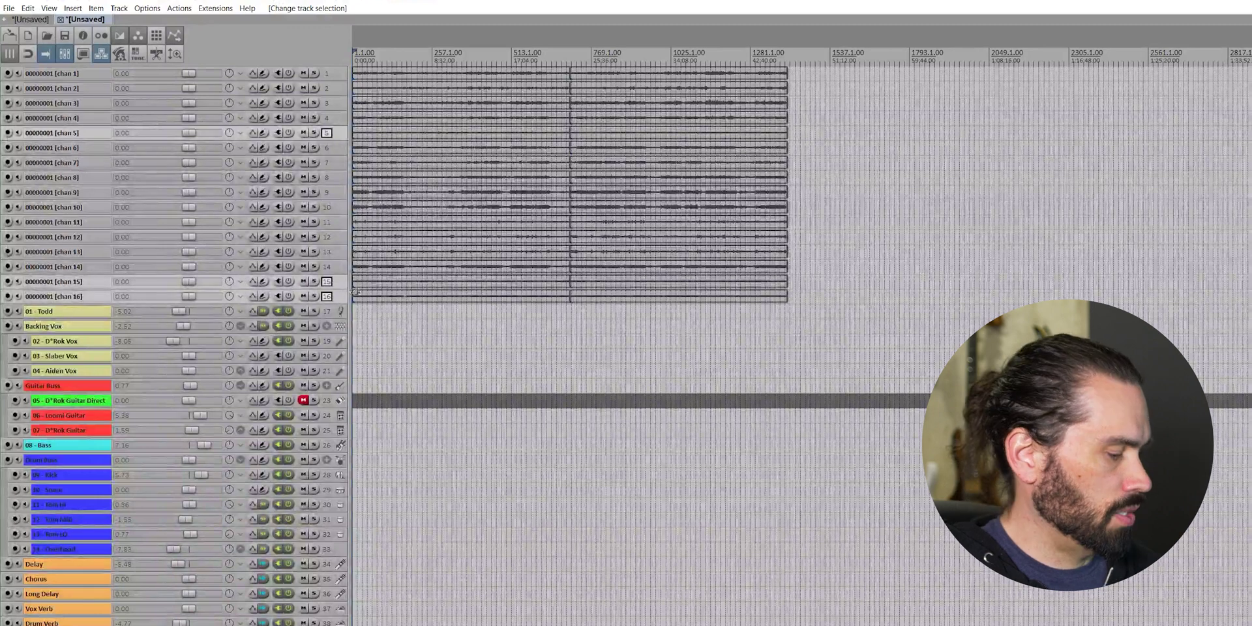
key(Delete)
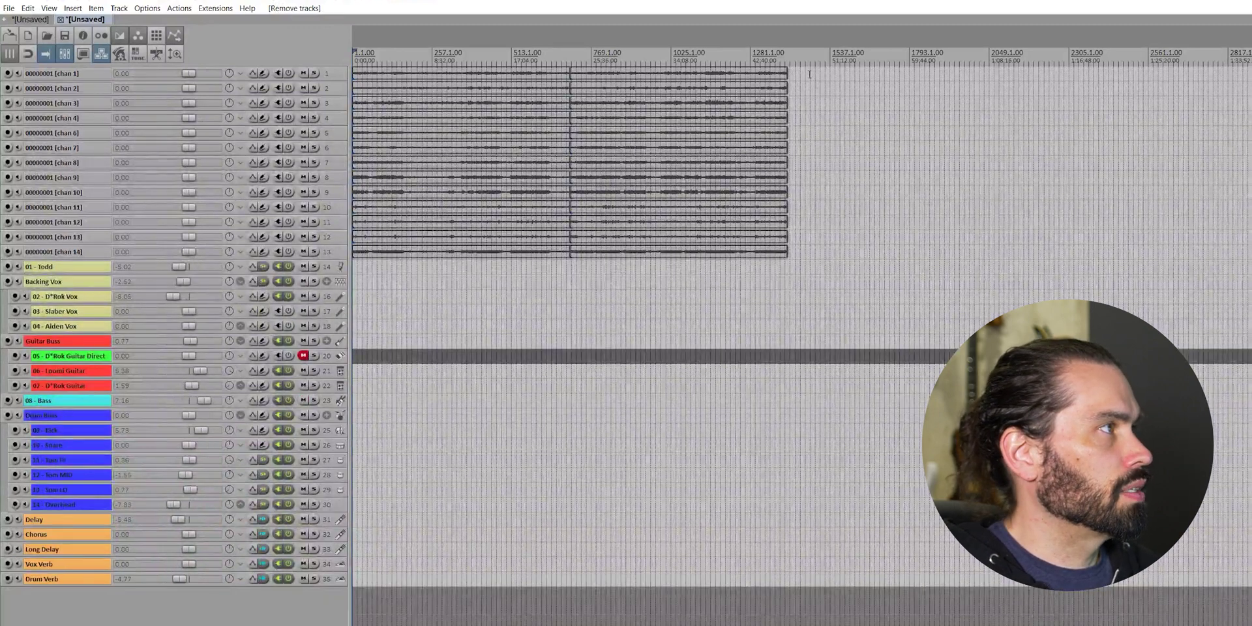
Move the chan recordings onto the matching named tracks, delete the empty chan tracks, restore heights.
drag(381, 71, 409, 325)
key(Delete)
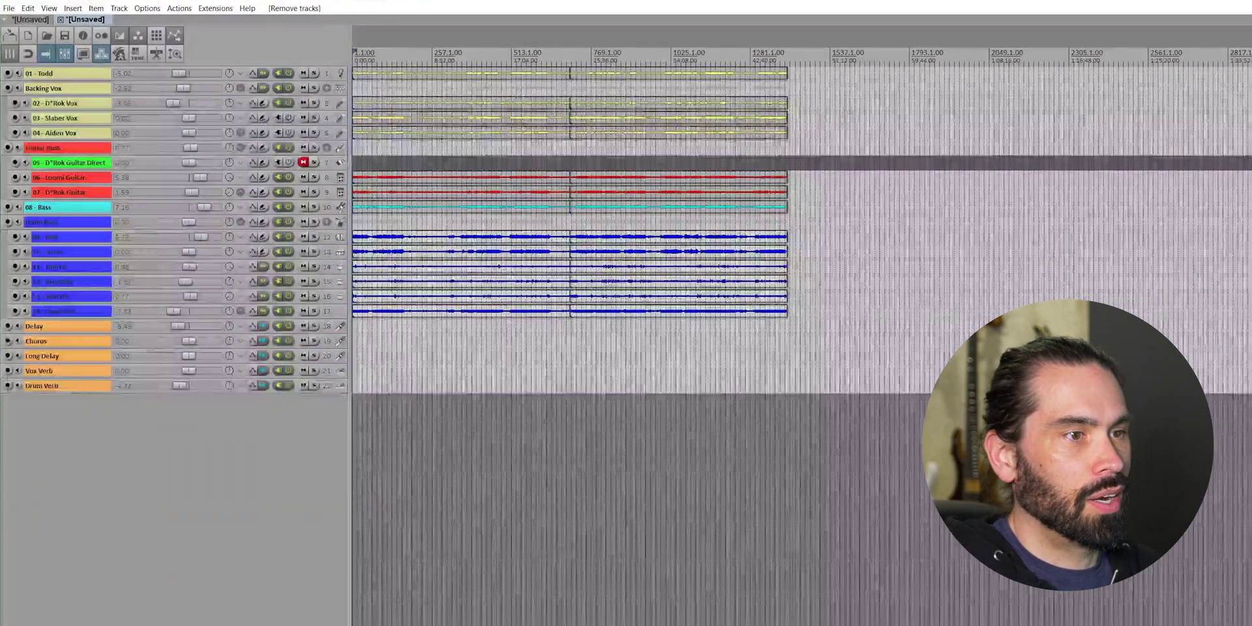
key(Page_Up)
key(Page_Up)
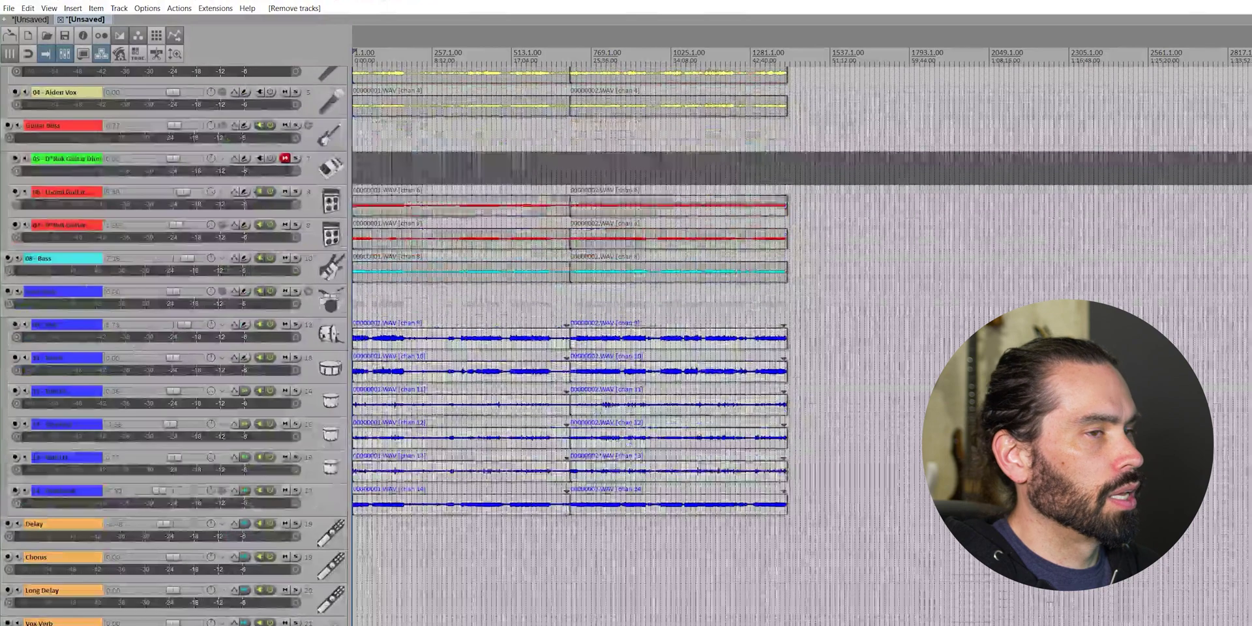
scroll(626, 345, up, 3)
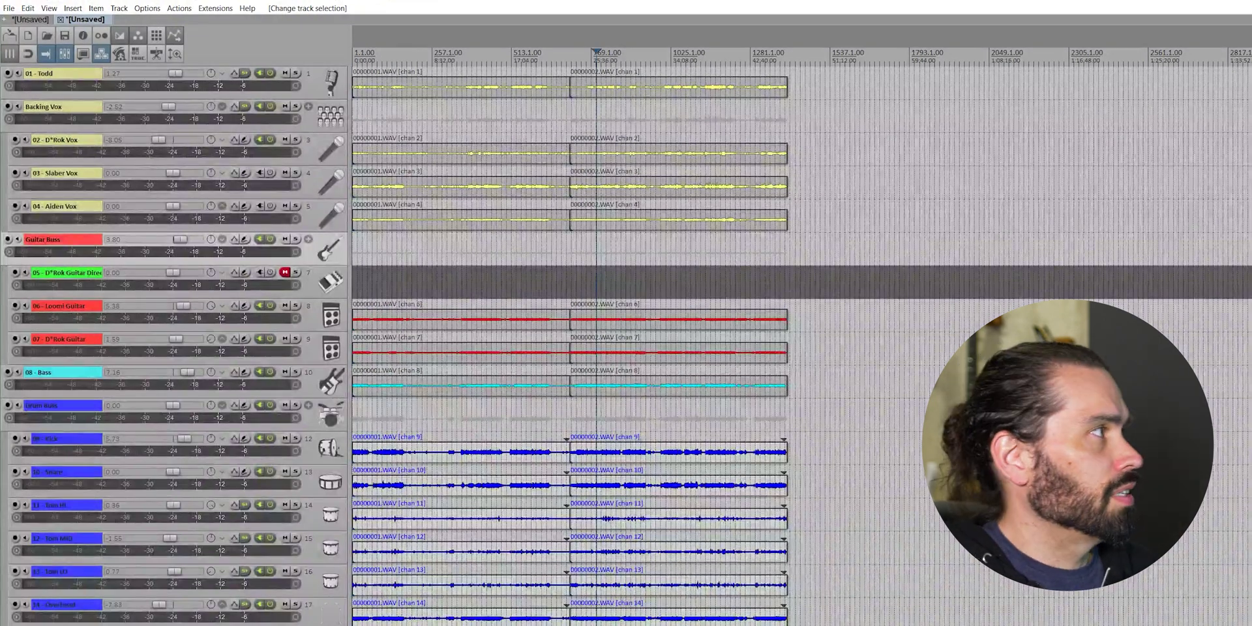
Save the project as HP Practice 20210303 in its own subfolder with all media moved into it.
click(9, 8)
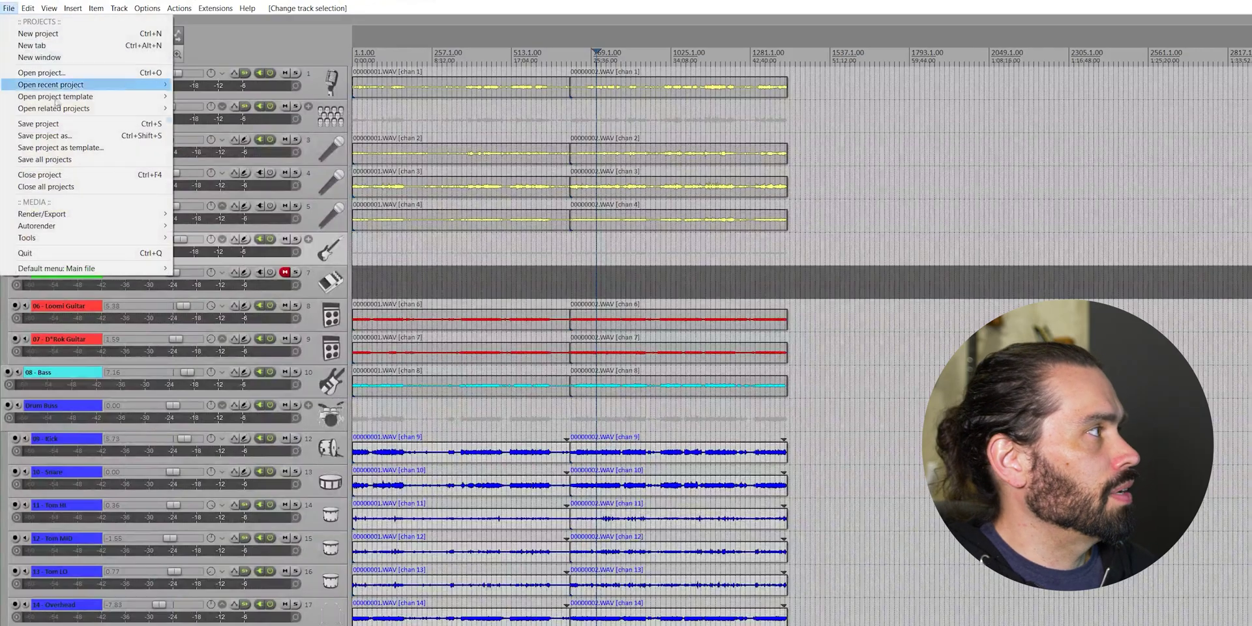
click(98, 135)
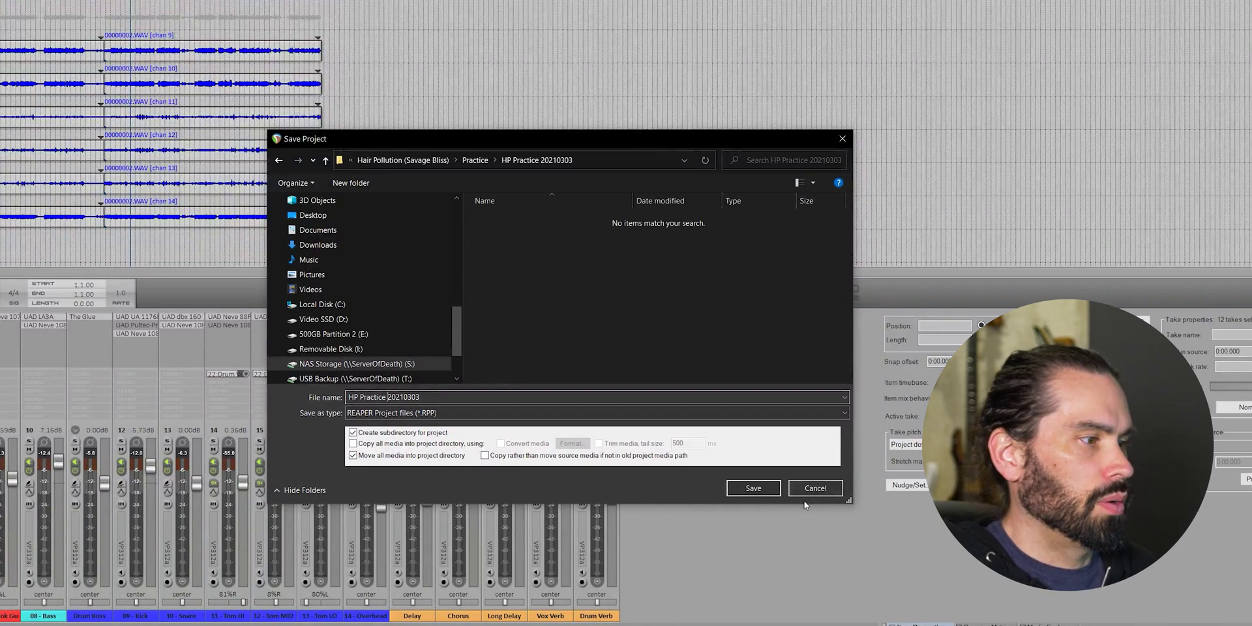
click(771, 493)
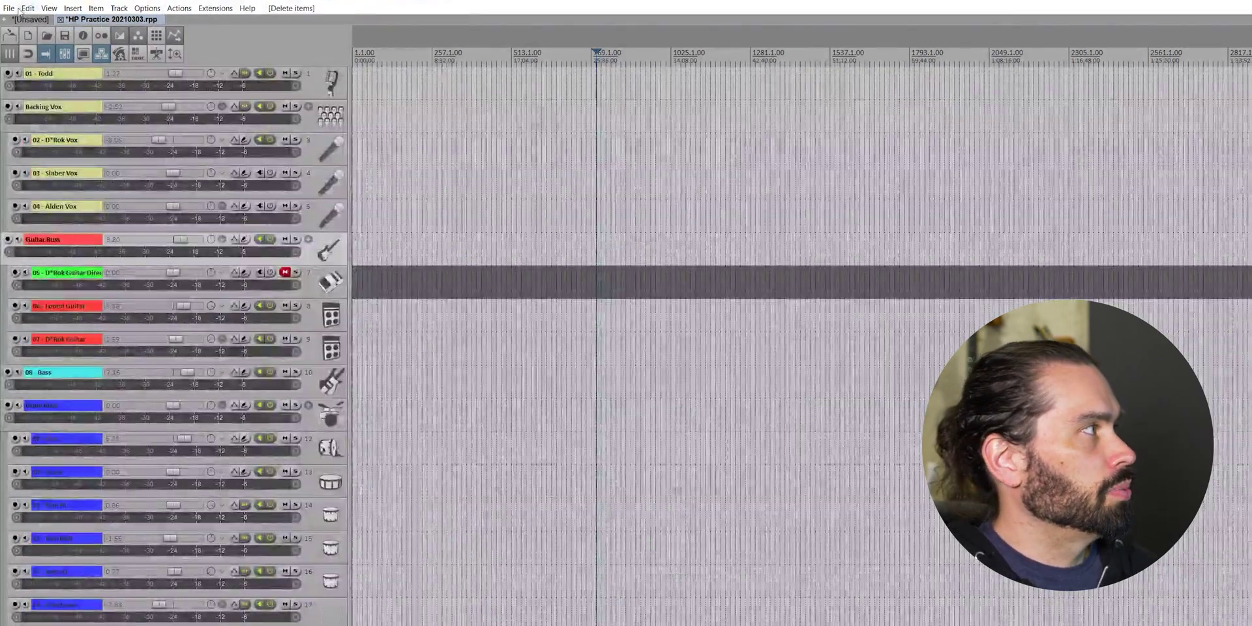
Save the empty track layout as the project template 'New template', then close the project.
click(11, 9)
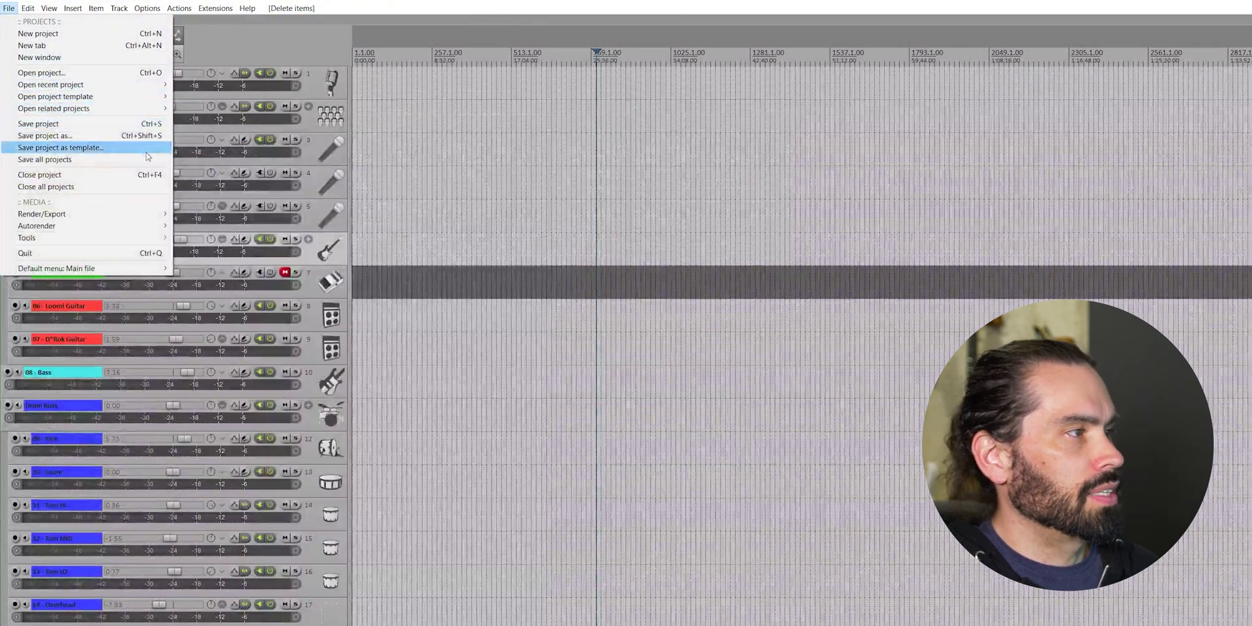
click(146, 152)
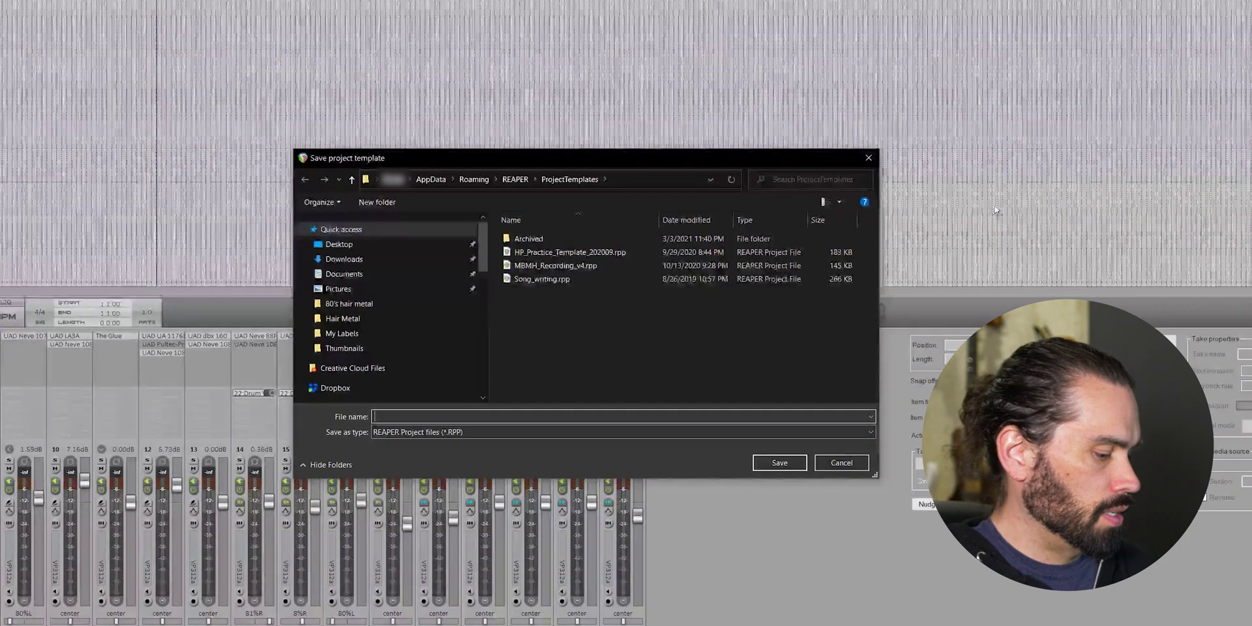
text(New t)
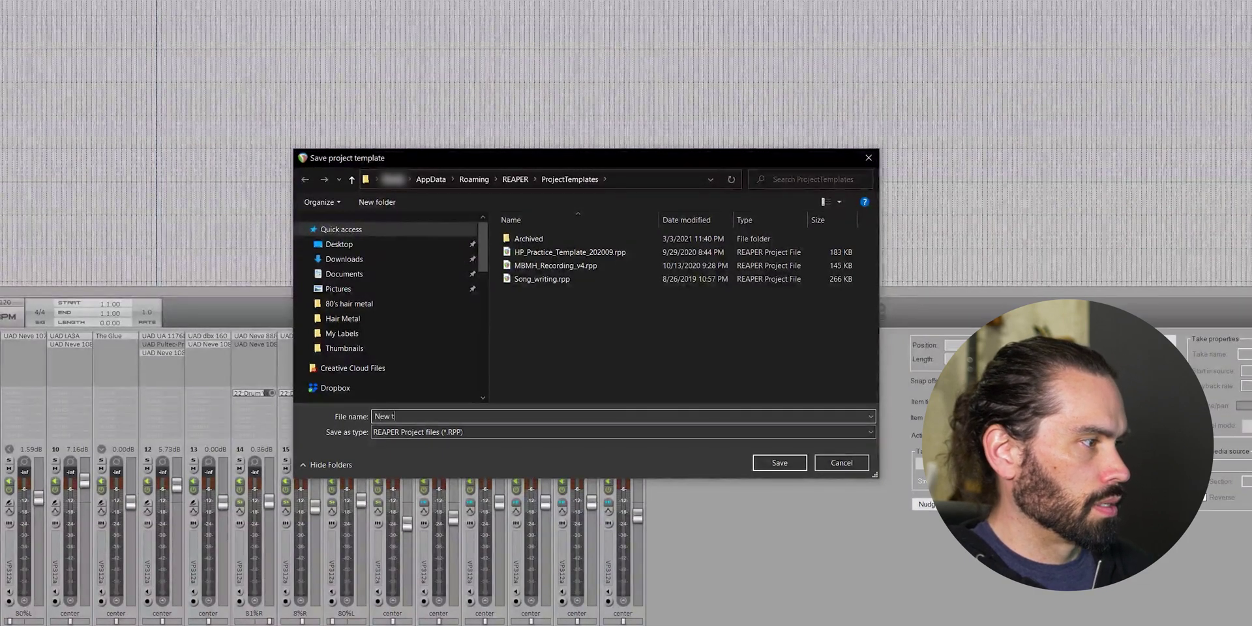
text(emplate)
key(Return)
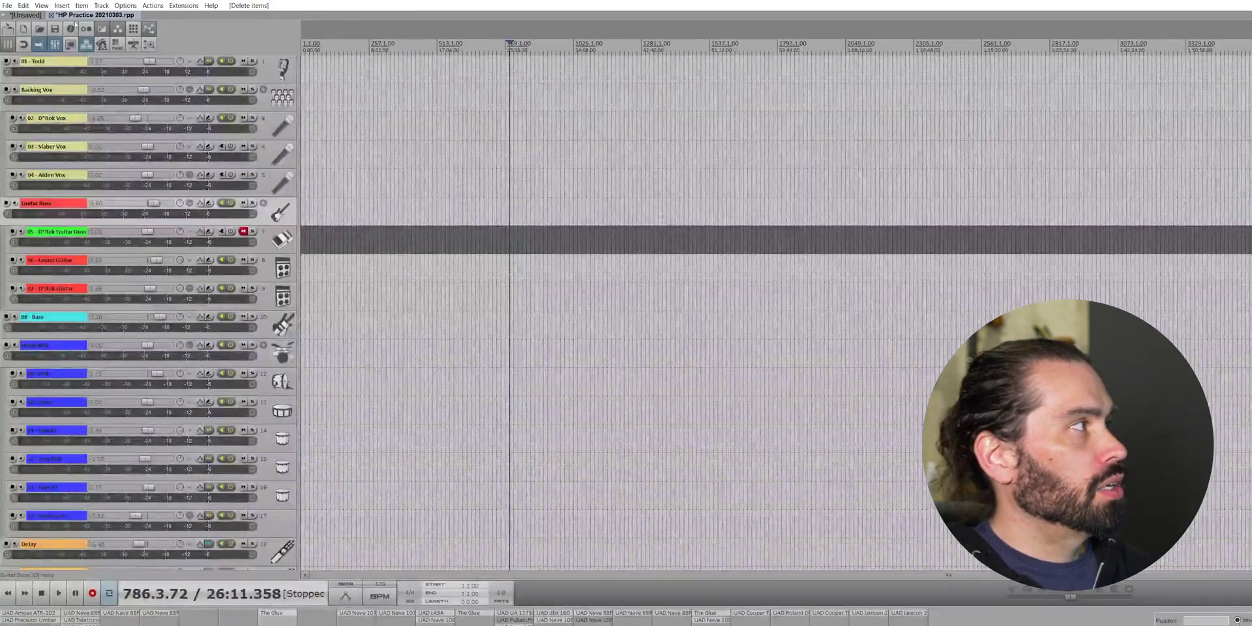
click(51, 15)
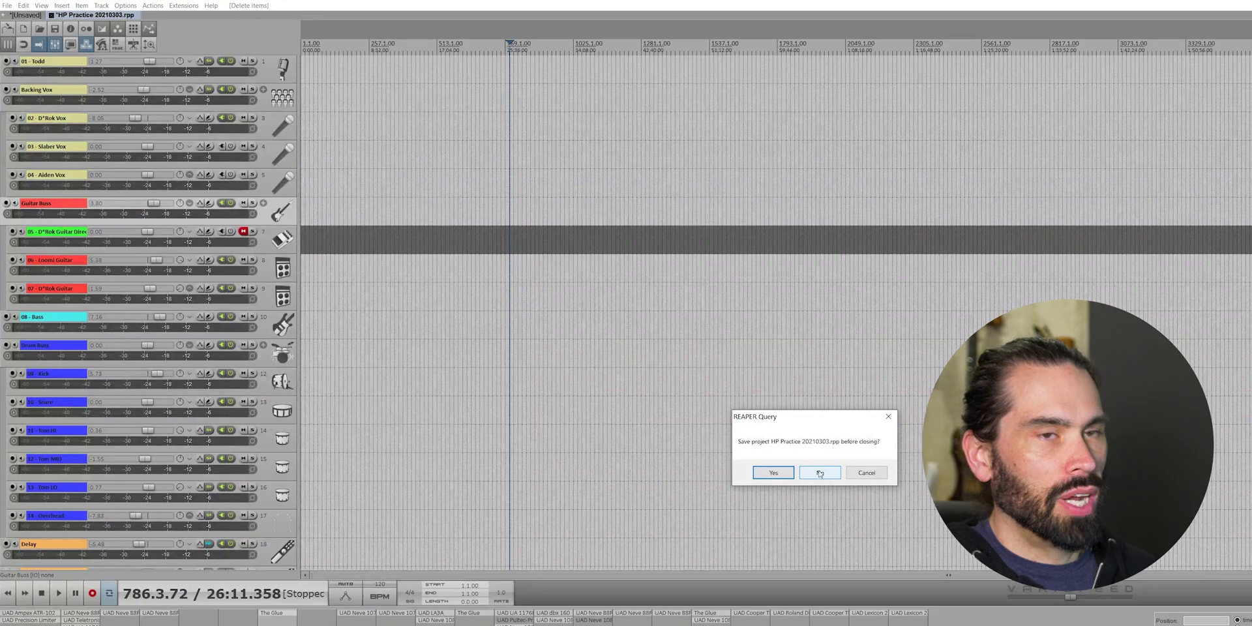
Answer the save prompt to close HP Practice 20210303, then start a new project from New template.
click(820, 473)
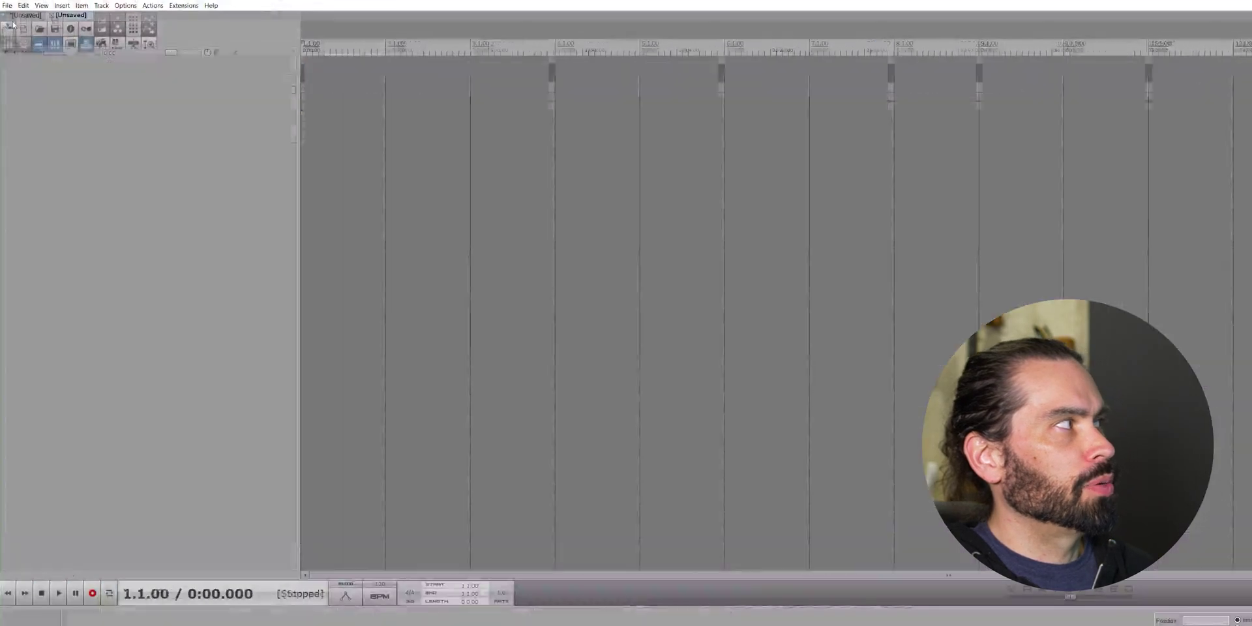
click(23, 5)
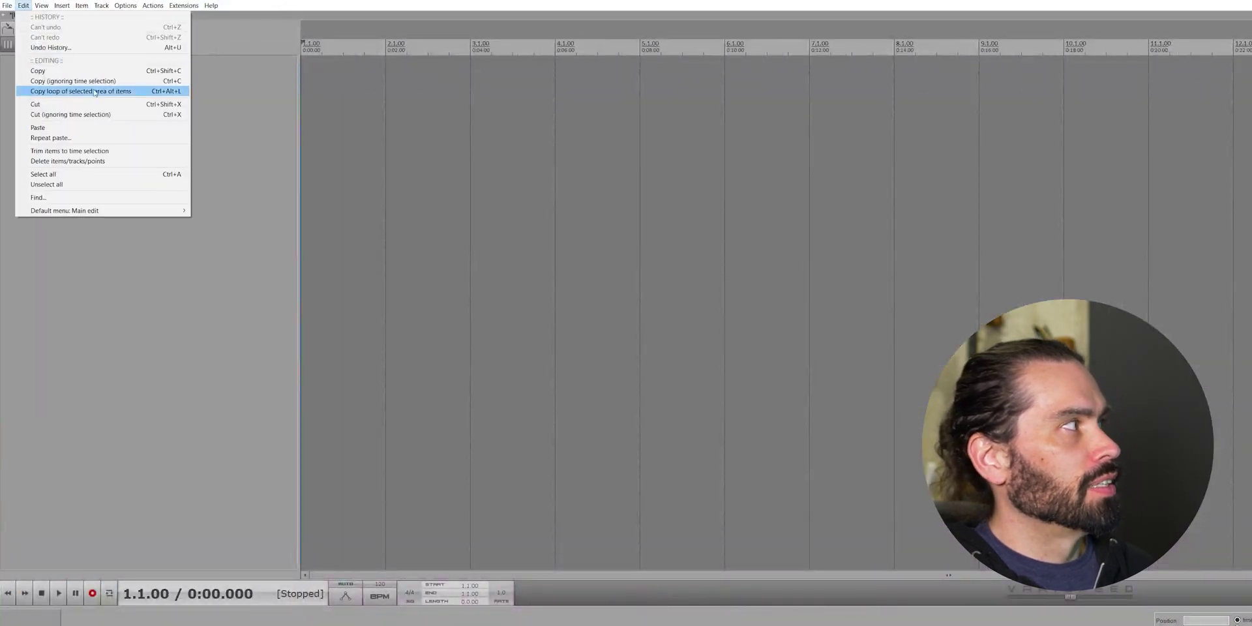
key(Escape)
click(7, 5)
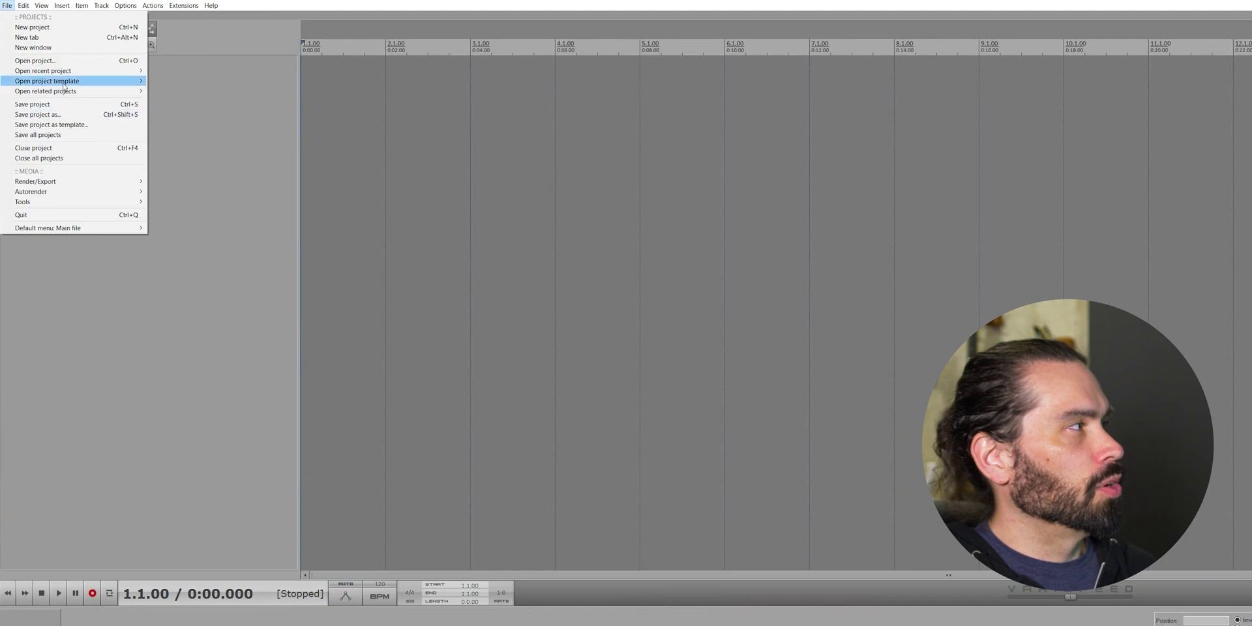
mouse_move(63, 84)
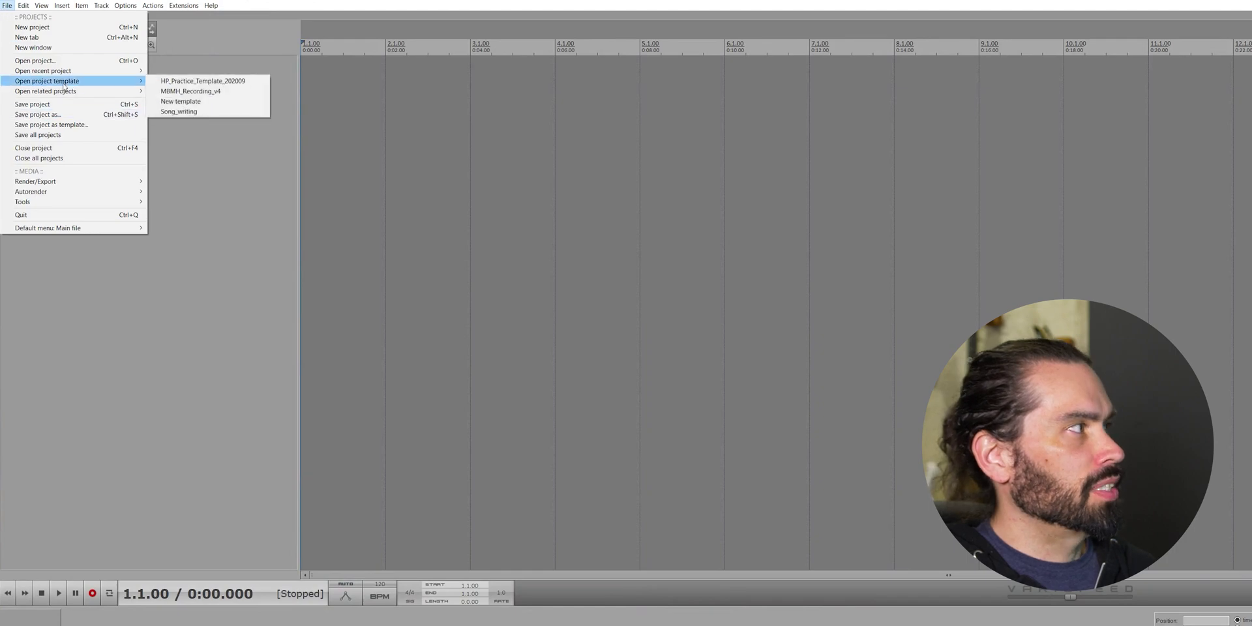
click(245, 105)
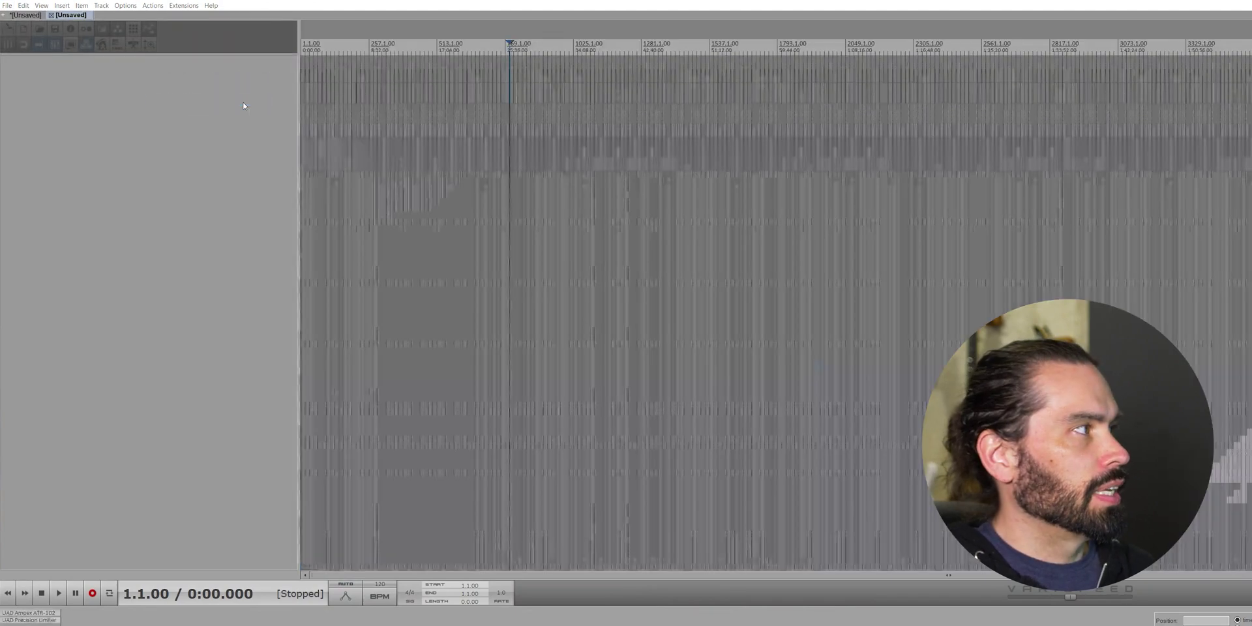